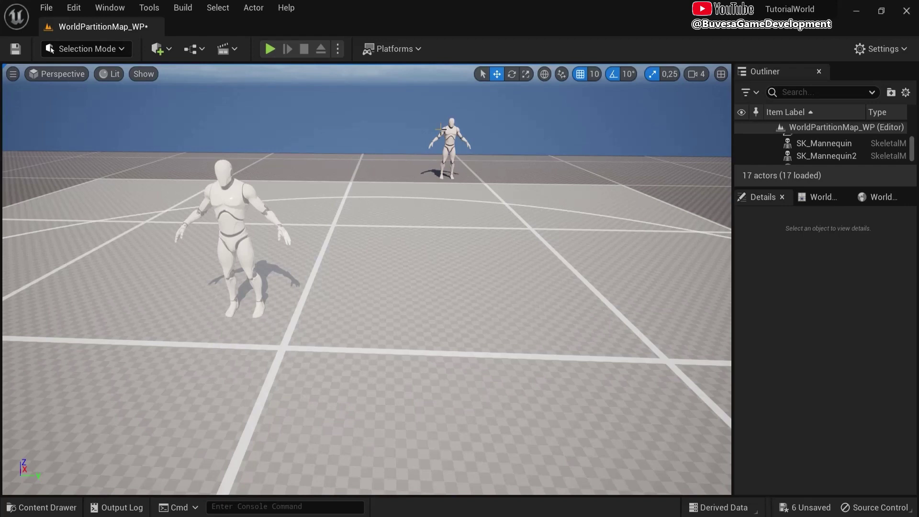
Inspect the two mannequins in the level, then play-test it by running the character toward the distant mannequin and back
{"action": "left_click", "coordinate": [229, 211]}
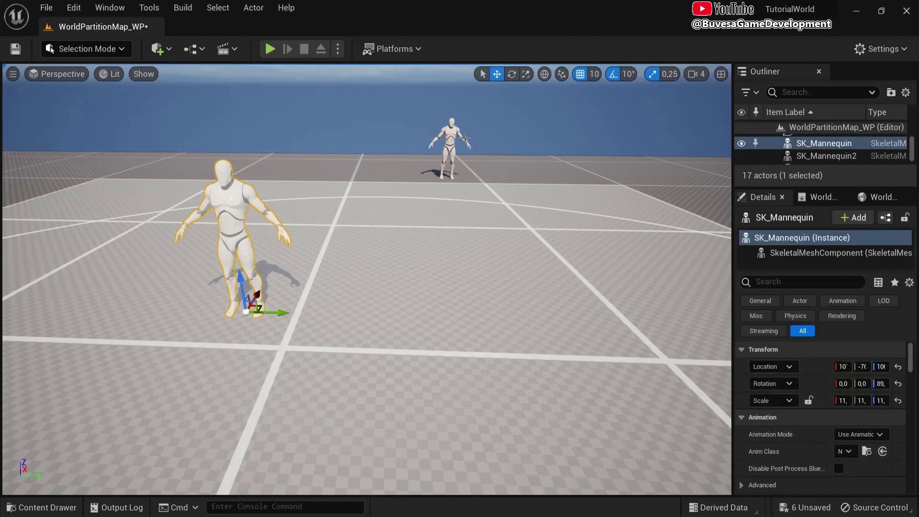
{"action": "left_click", "coordinate": [452, 137]}
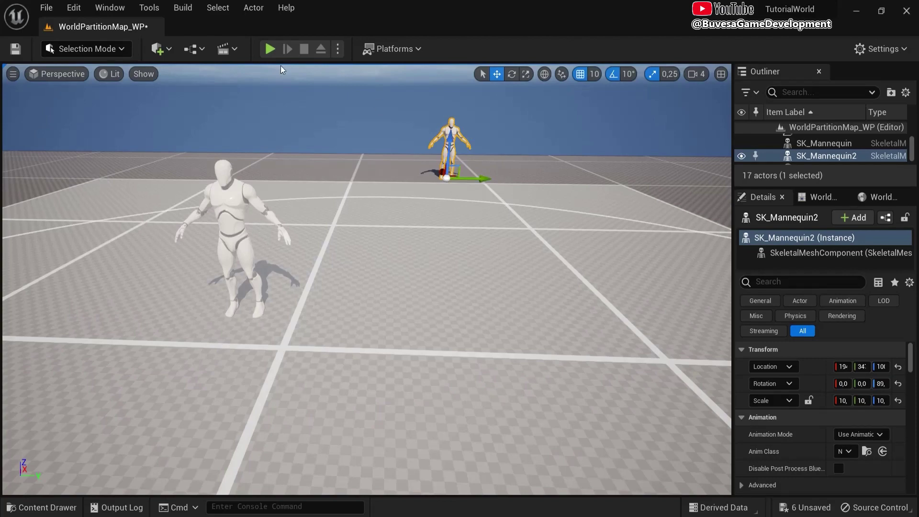
{"action": "key", "text": "alt+p"}
{"action": "key", "text": "w"}
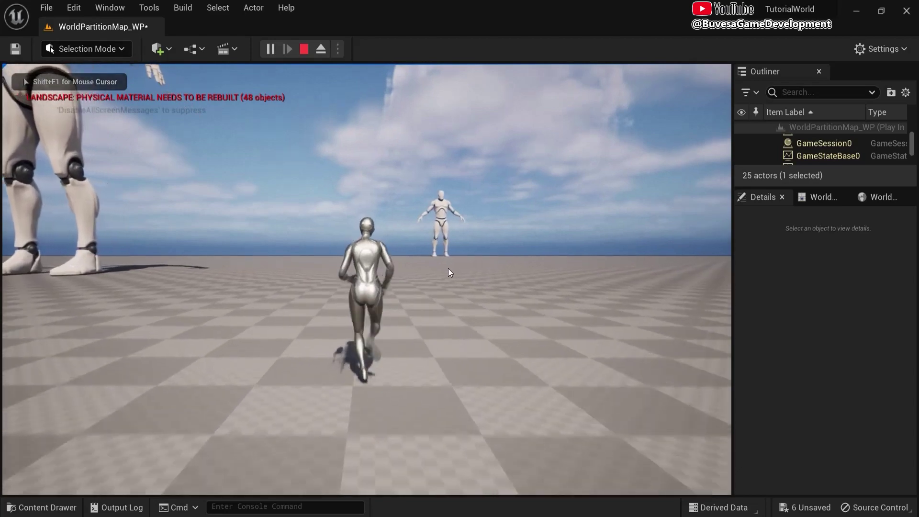
{"action": "key", "text": "s"}
{"action": "key", "text": "w"}
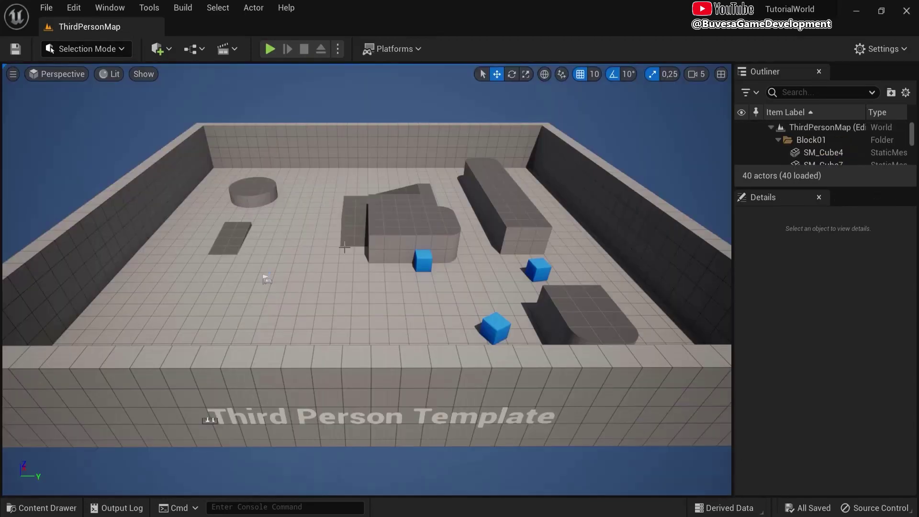
Create a new level from the Basic template
{"action": "left_click", "coordinate": [47, 8]}
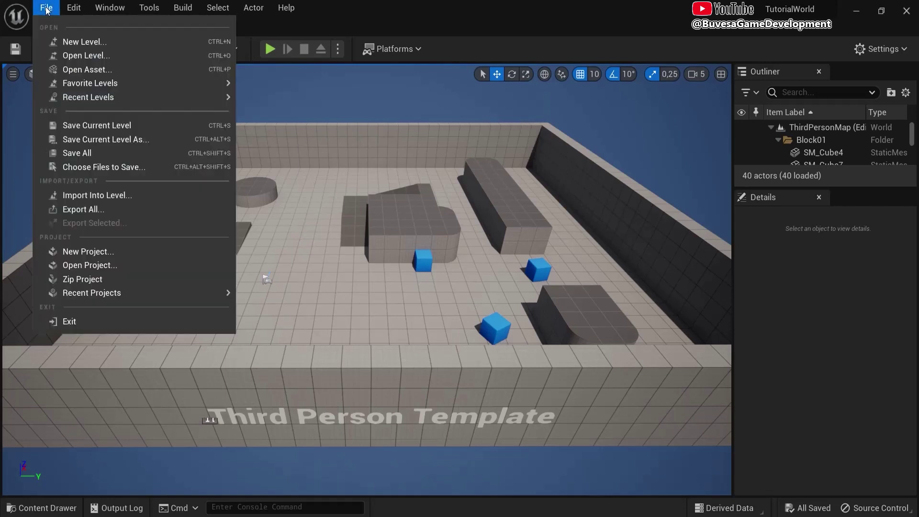
{"action": "left_click", "coordinate": [81, 40]}
{"action": "left_click", "coordinate": [378, 181]}
{"action": "left_click", "coordinate": [330, 182]}
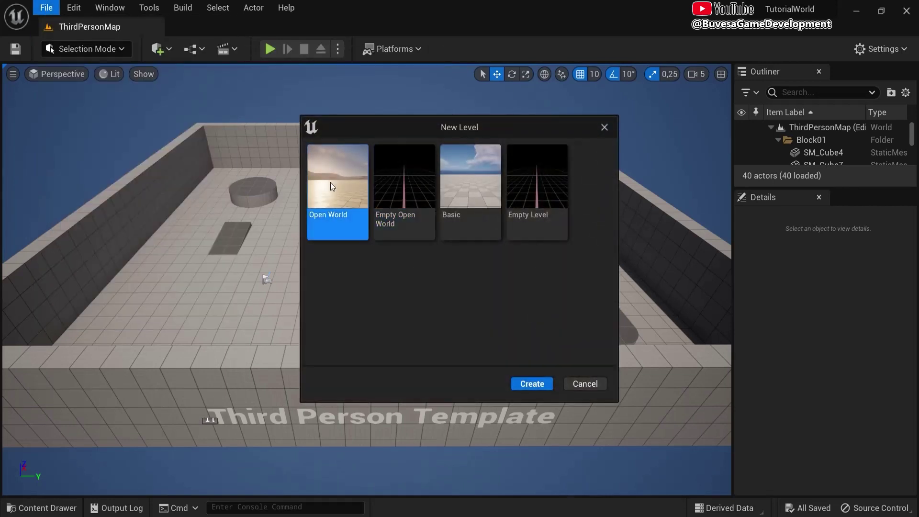
{"action": "left_click", "coordinate": [406, 198]}
{"action": "left_click", "coordinate": [334, 189]}
{"action": "left_click", "coordinate": [396, 195]}
{"action": "left_click", "coordinate": [332, 193]}
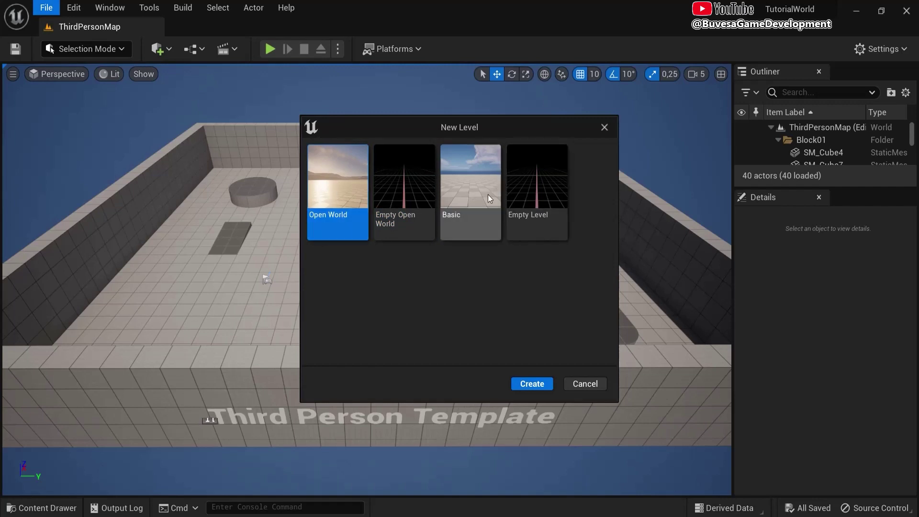
{"action": "left_click", "coordinate": [525, 194]}
{"action": "left_click", "coordinate": [470, 185]}
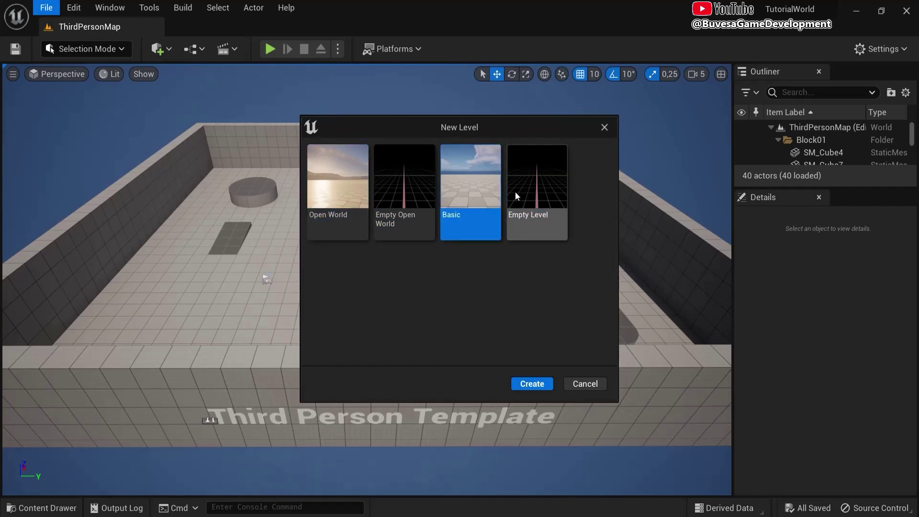
{"action": "left_click", "coordinate": [522, 382]}
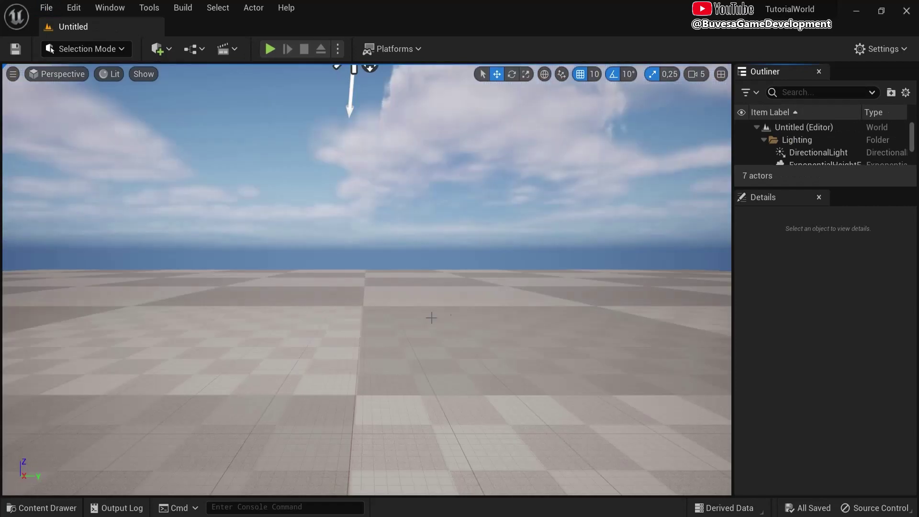
Save the new level as WorldPartitionMap in the Maps folder
{"action": "key", "text": "ctrl+s"}
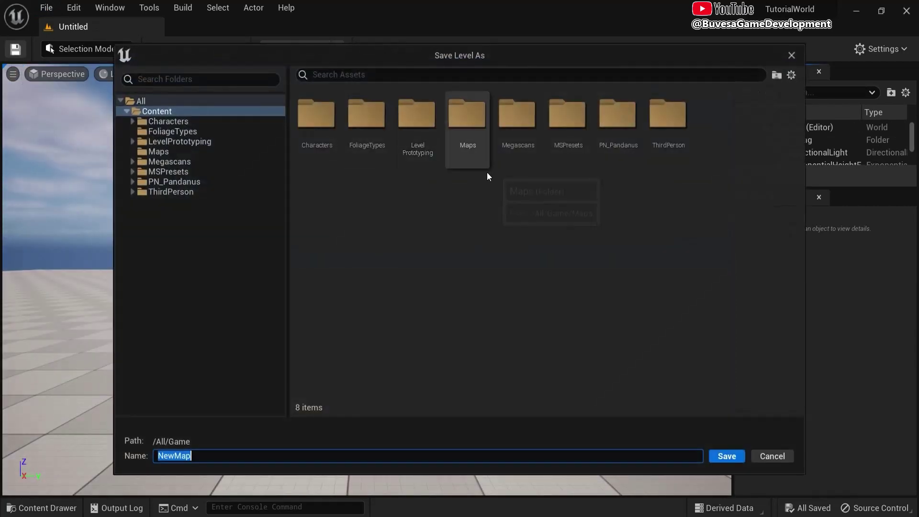
{"action": "double_click", "coordinate": [478, 136]}
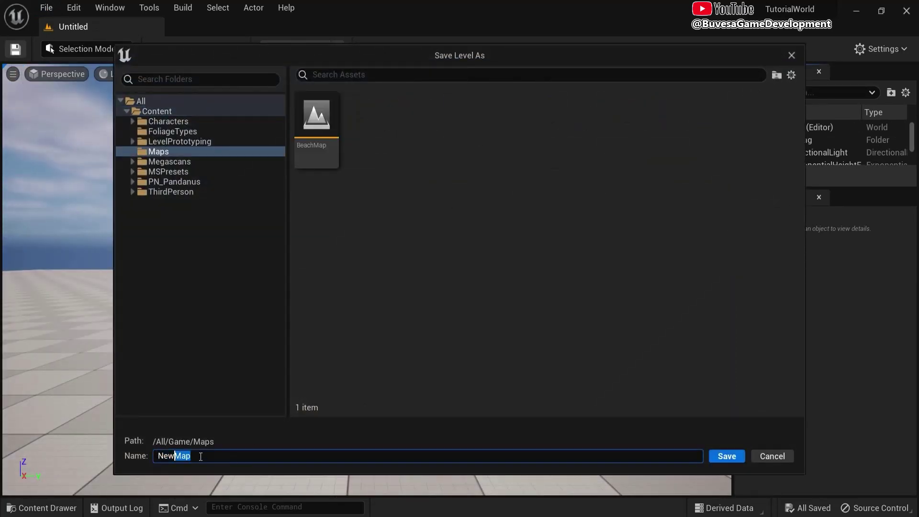
{"action": "type", "text": "WorldPartition"}
Delete the default floor from the level
{"action": "right_click_drag", "start_coordinate": [459, 452], "coordinate": [424, 445]}
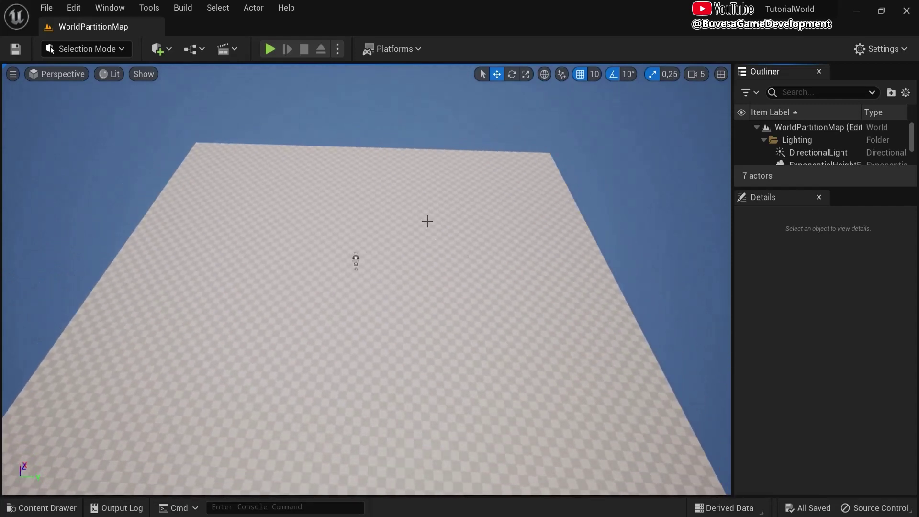
{"action": "left_click", "coordinate": [415, 205]}
{"action": "key", "text": "Delete"}
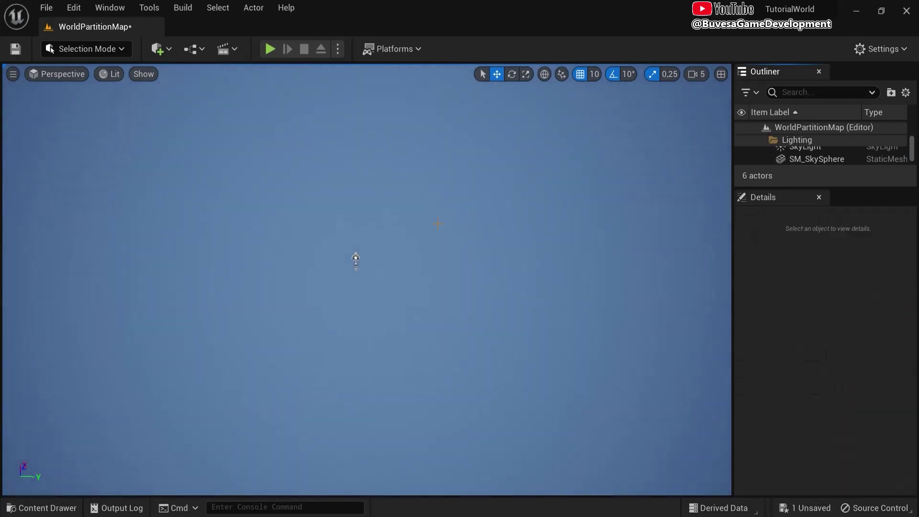
Create a new landscape with 63×63-quad sections and 8 × 8 components, then return to Selection mode
{"action": "left_click", "coordinate": [120, 49]}
{"action": "left_click", "coordinate": [106, 84]}
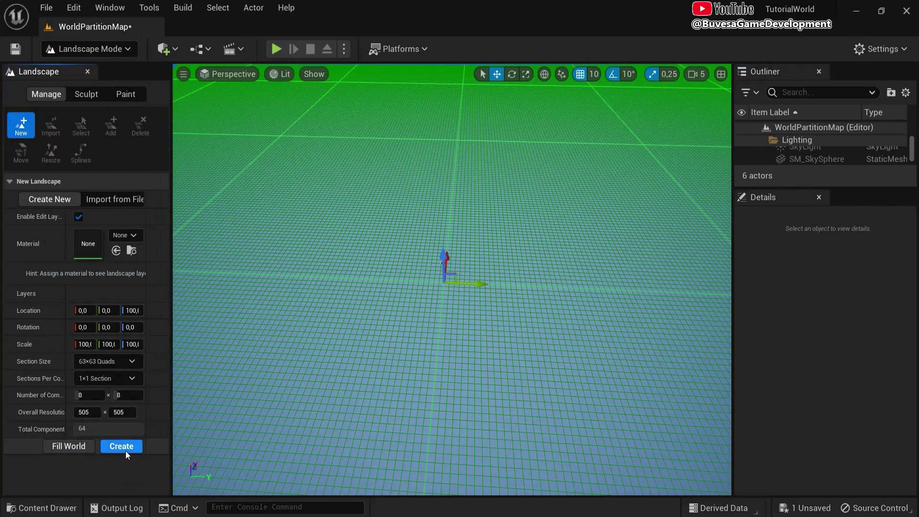
{"action": "left_click", "coordinate": [121, 446]}
{"action": "left_click", "coordinate": [77, 51]}
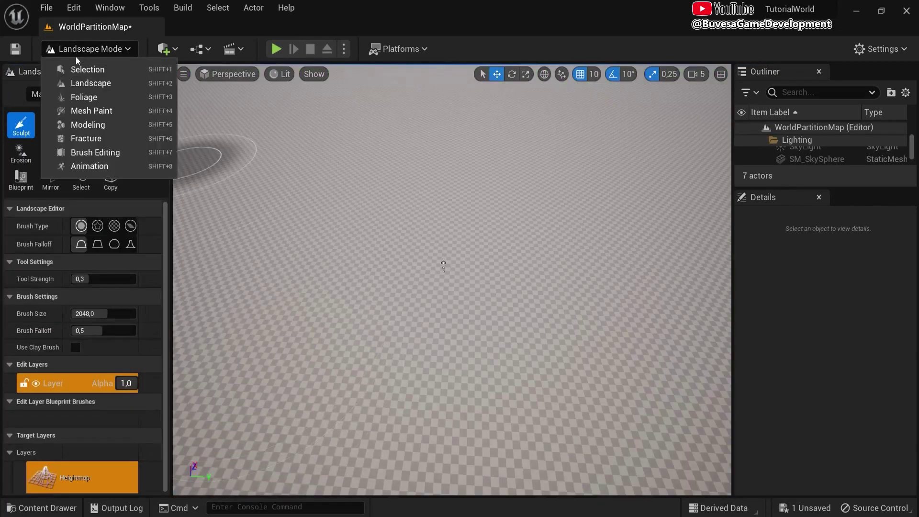
{"action": "left_click", "coordinate": [87, 69]}
{"action": "right_click_drag", "start_coordinate": [408, 249], "coordinate": [418, 284]}
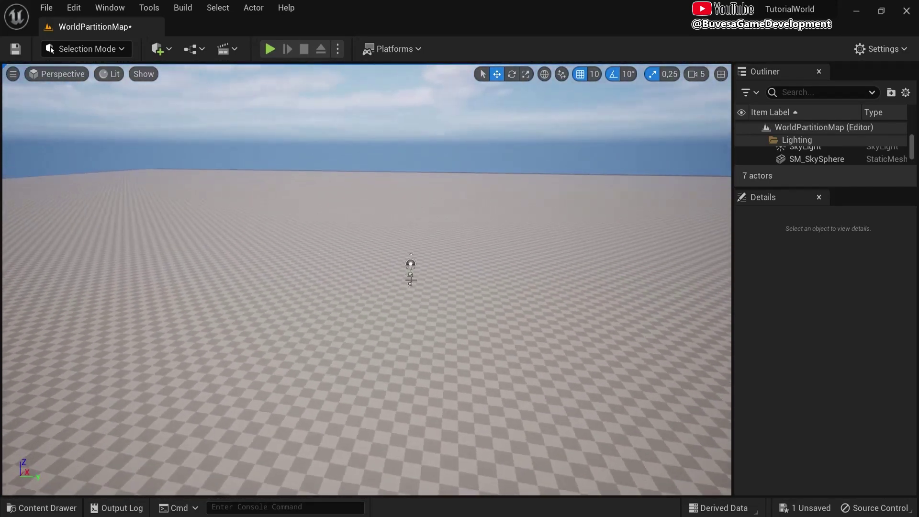
{"action": "left_click", "coordinate": [46, 8]}
{"action": "left_click", "coordinate": [76, 40]}
{"action": "left_click", "coordinate": [407, 216]}
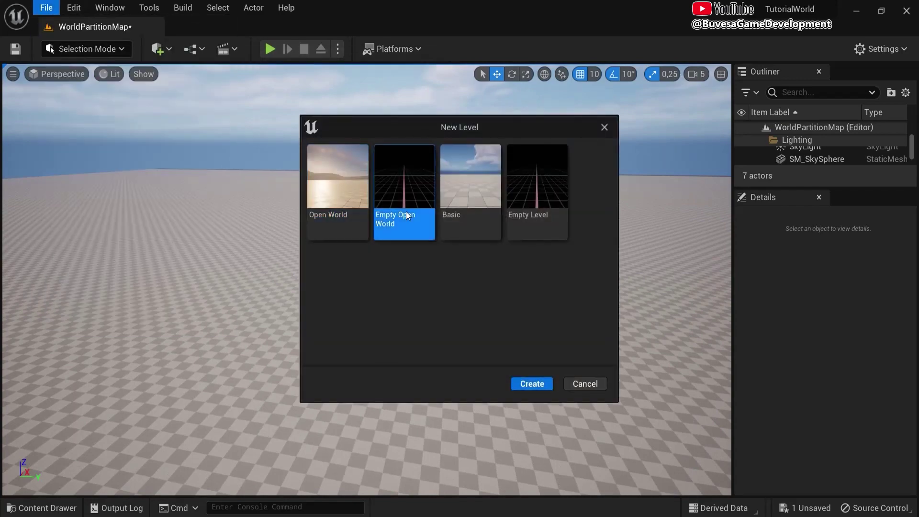
{"action": "left_click", "coordinate": [585, 383]}
Start the World Partition Convert Level command and choose WorldPartitionMap from the Maps folder as its source
{"action": "right_click_drag", "start_coordinate": [371, 263], "coordinate": [645, 266]}
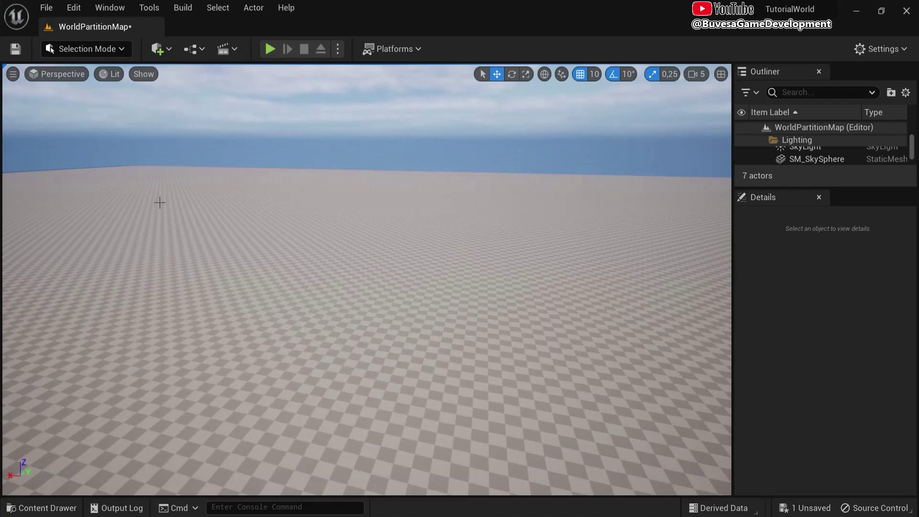
{"action": "left_click", "coordinate": [145, 13]}
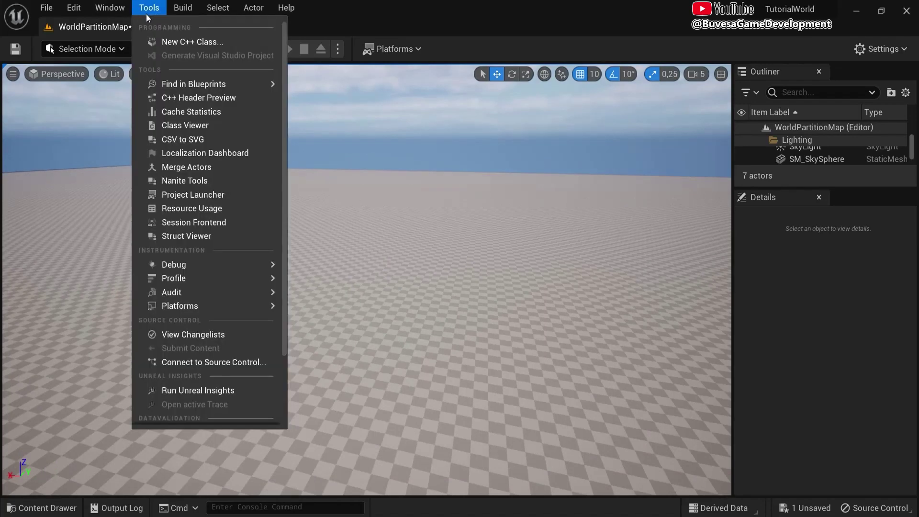
{"action": "scroll", "coordinate": [197, 209], "scroll_direction": "down", "scroll_amount": 2}
{"action": "mouse_move", "coordinate": [196, 221]}
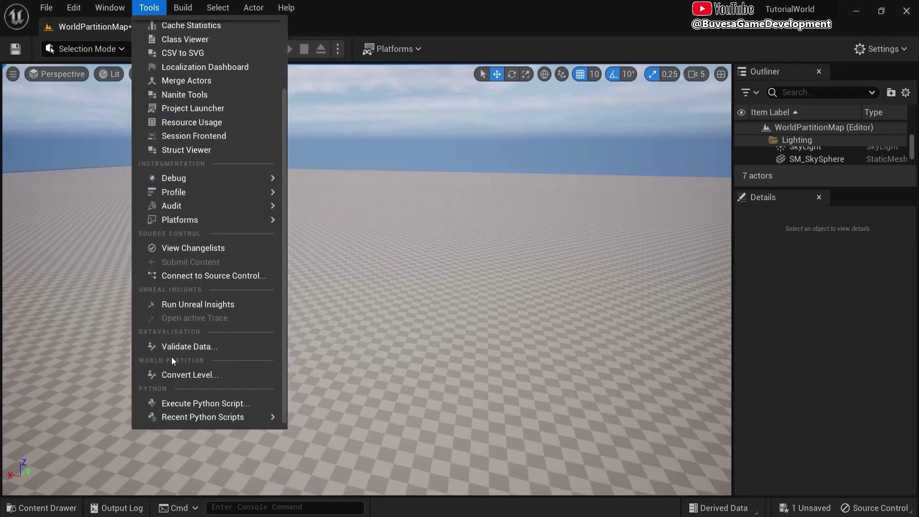
{"action": "left_click", "coordinate": [188, 375]}
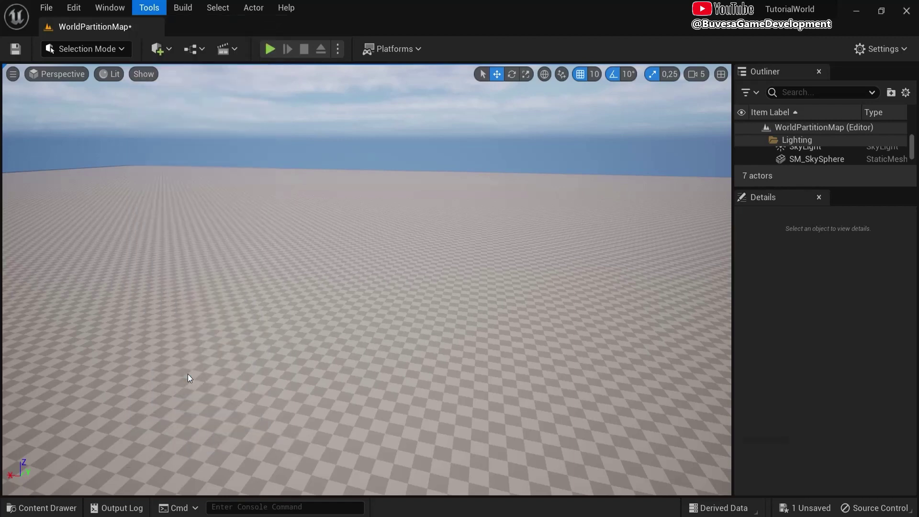
{"action": "left_click", "coordinate": [364, 146]}
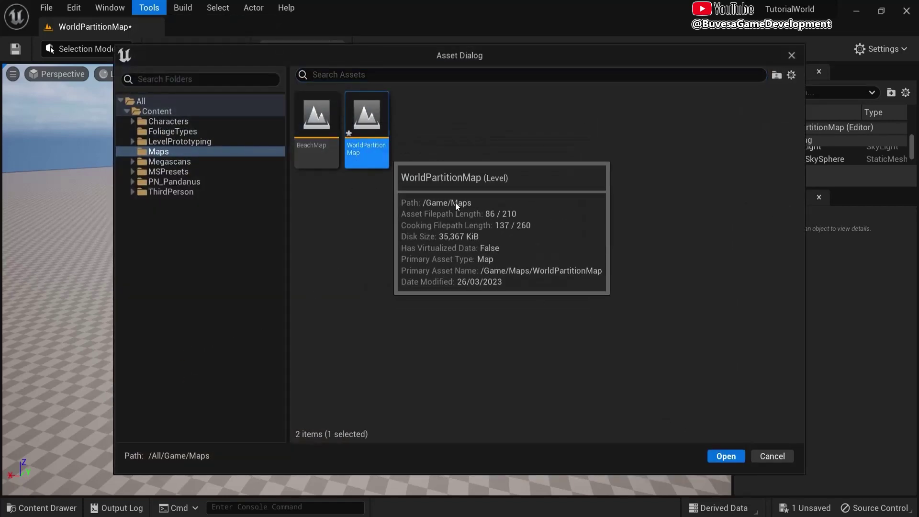
{"action": "left_click", "coordinate": [725, 456]}
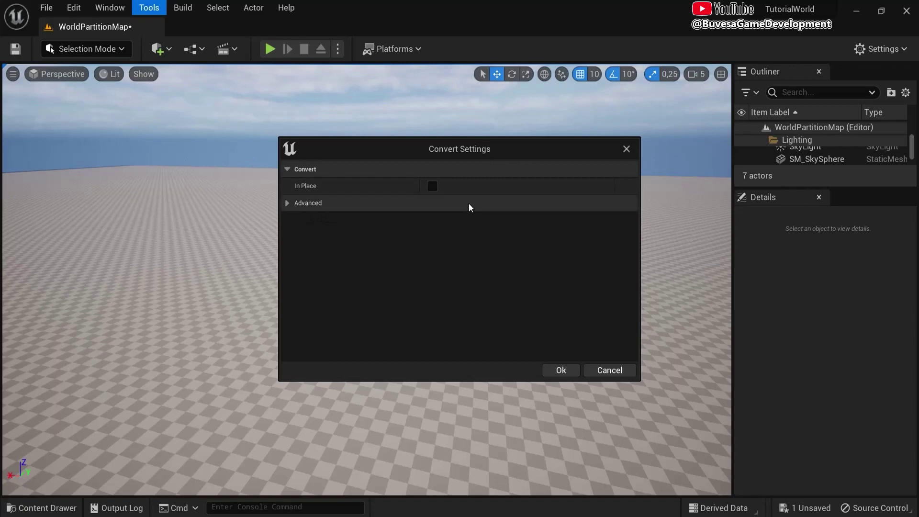
Convert the level with In Place disabled, saving the pending WorldPartitionMap changes
{"action": "left_click", "coordinate": [432, 186]}
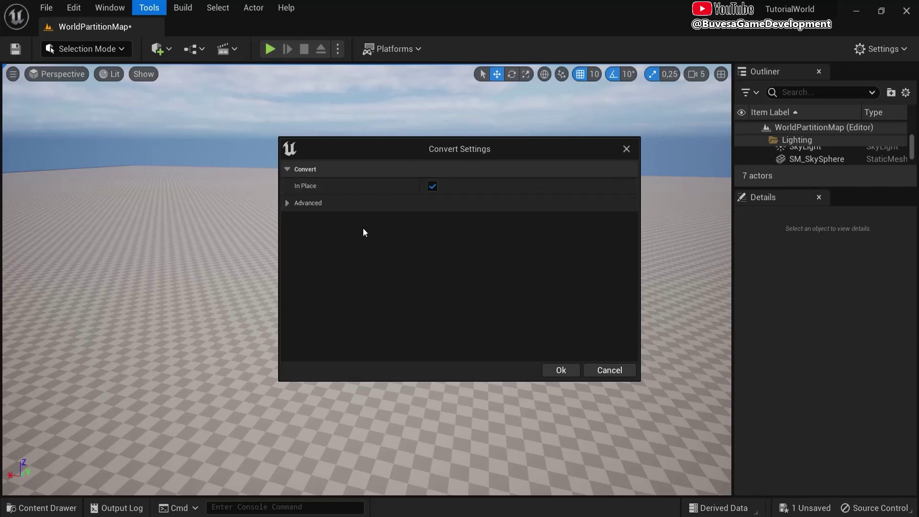
{"action": "left_click", "coordinate": [431, 186]}
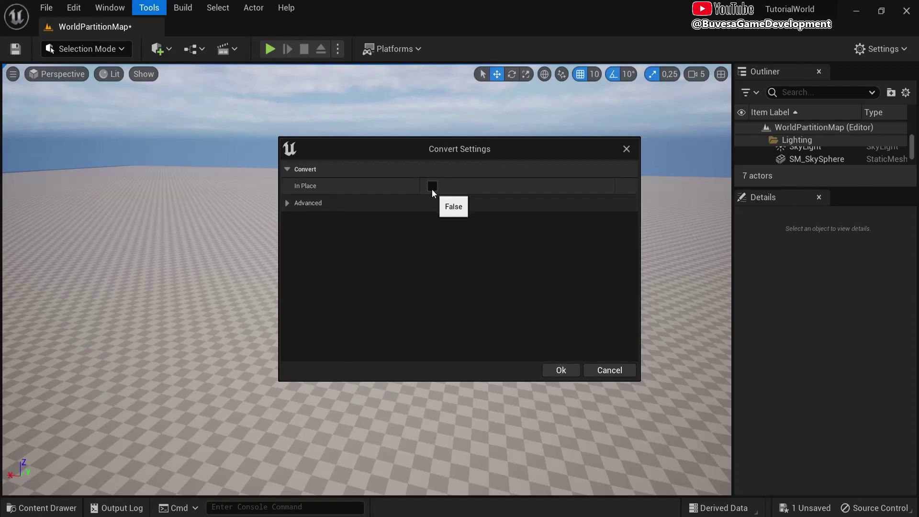
{"action": "left_click", "coordinate": [557, 373]}
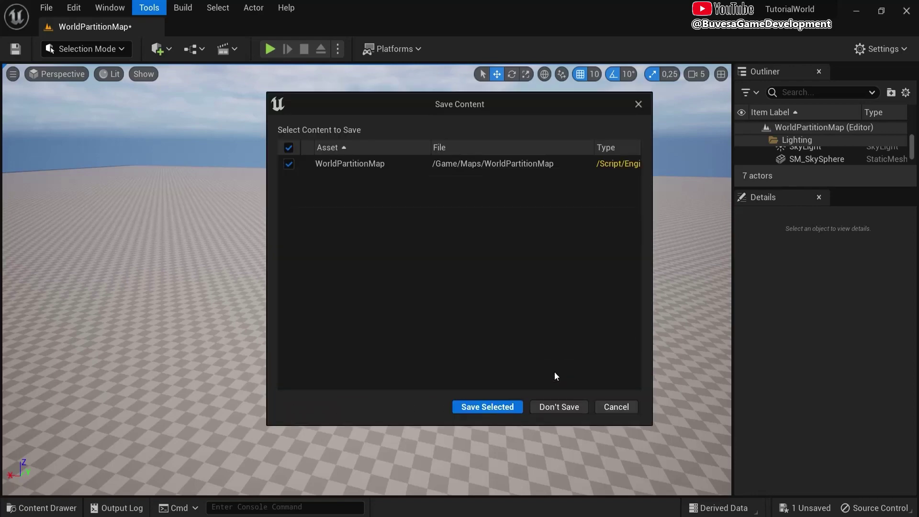
{"action": "left_click", "coordinate": [481, 406]}
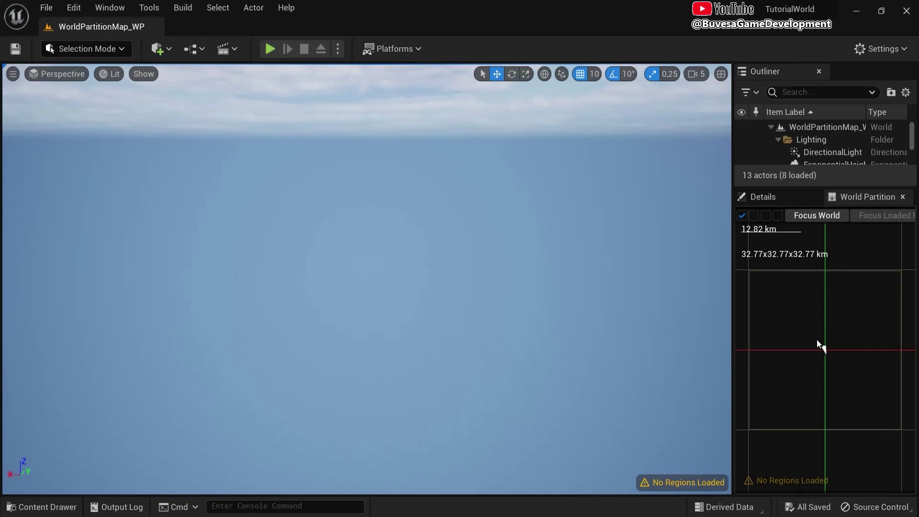
Select an area enclosing the whole world in the World Partition map and load it as a region
{"action": "scroll", "coordinate": [811, 331], "scroll_direction": "down", "scroll_amount": 3}
{"action": "scroll", "coordinate": [811, 335], "scroll_direction": "up", "scroll_amount": 2}
{"action": "scroll", "coordinate": [812, 335], "scroll_direction": "down", "scroll_amount": 3}
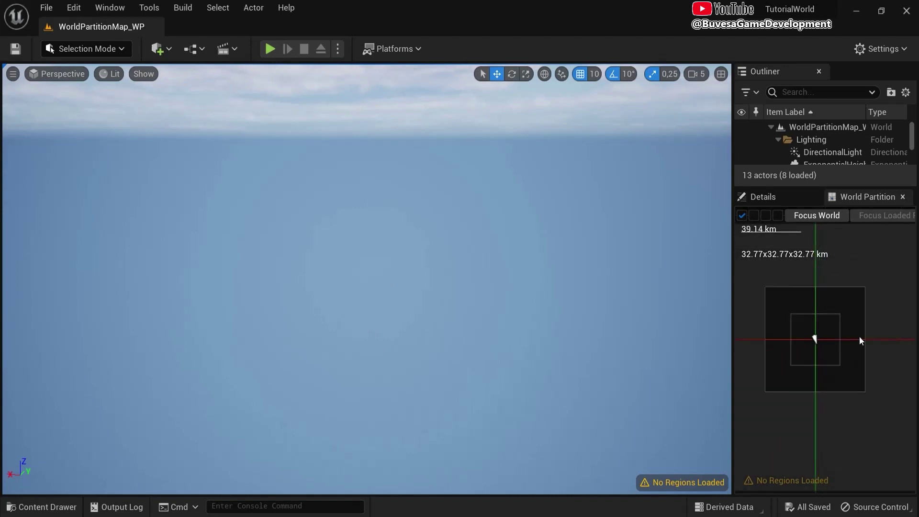
{"action": "left_click_drag", "start_coordinate": [777, 292], "coordinate": [879, 404]}
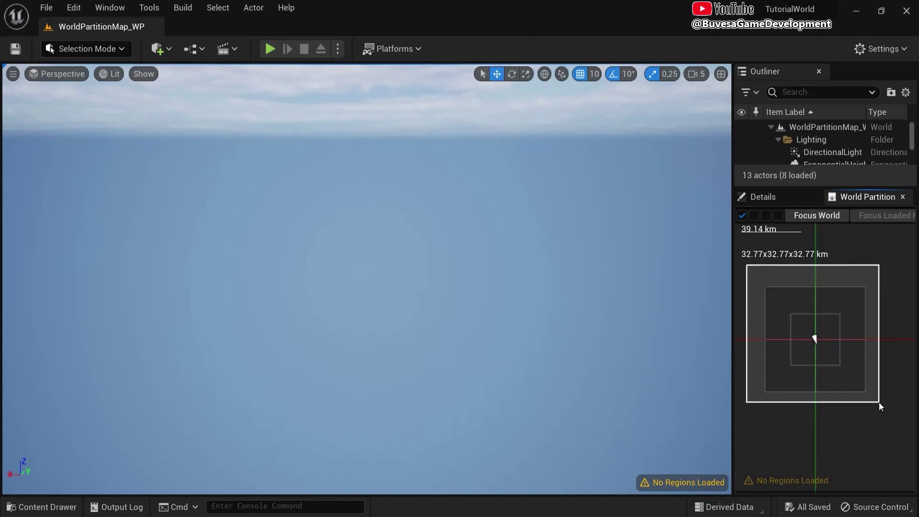
{"action": "right_click", "coordinate": [786, 306]}
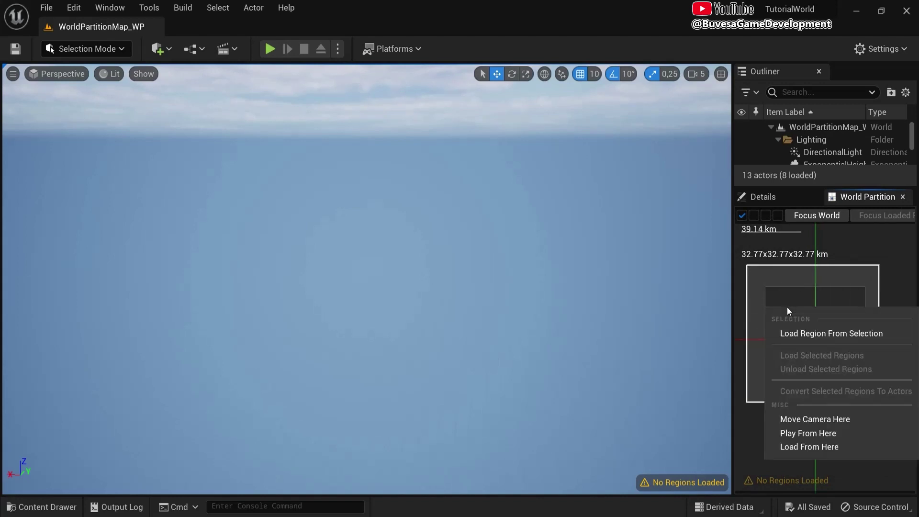
{"action": "left_click", "coordinate": [844, 333]}
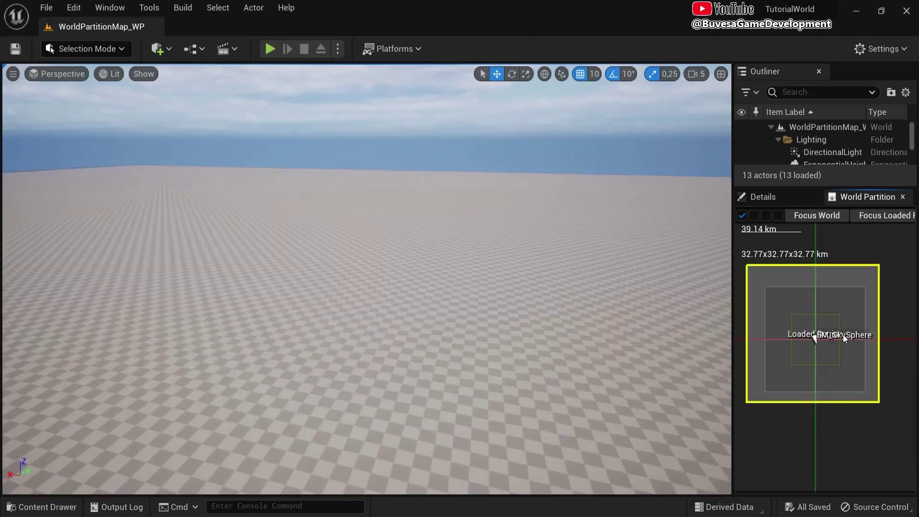
Unload the loaded region that covers the whole world in the World Partition map
{"action": "right_click_drag", "start_coordinate": [654, 255], "coordinate": [467, 281]}
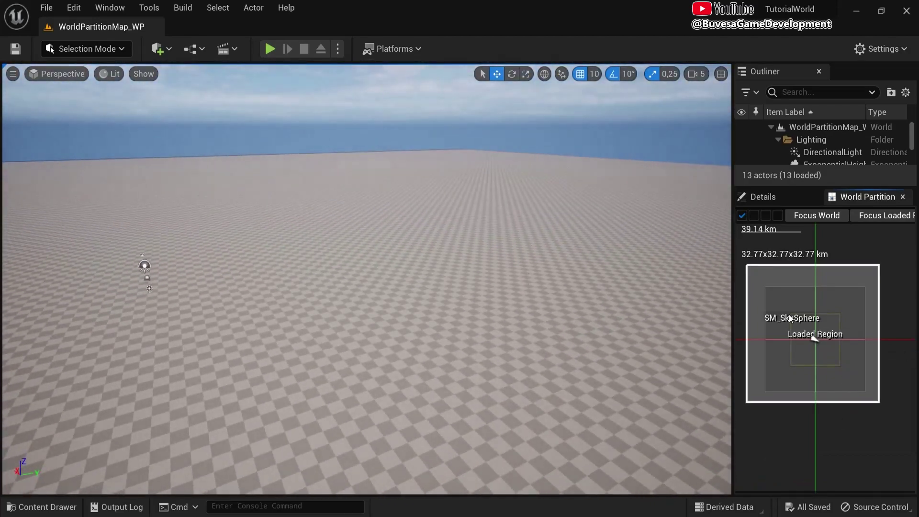
{"action": "left_click_drag", "start_coordinate": [897, 414], "coordinate": [836, 354]}
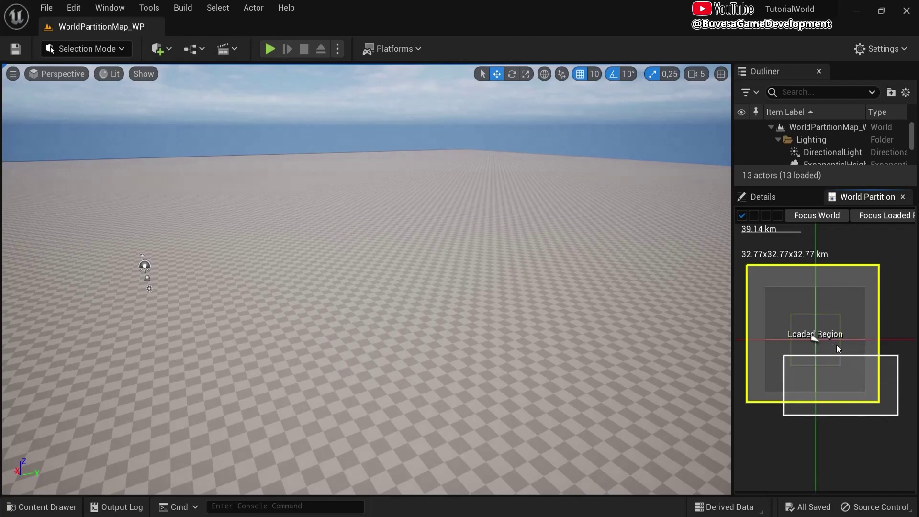
{"action": "right_click", "coordinate": [838, 368]}
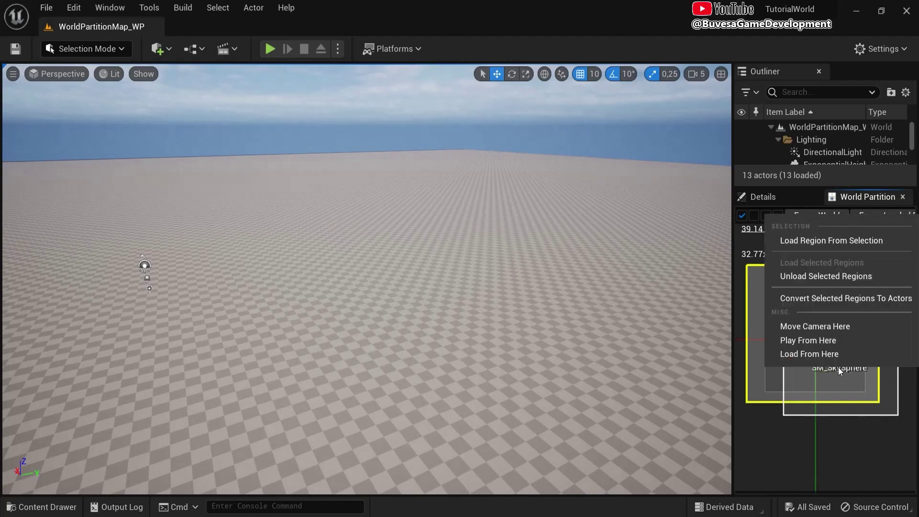
{"action": "left_click", "coordinate": [816, 276]}
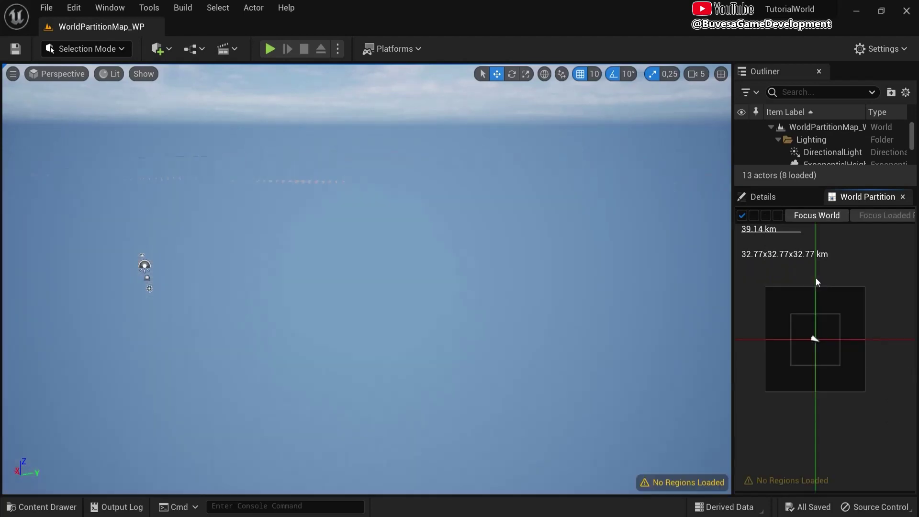
Load a region from a point inside the World Partition map, and load a second region from an overlapping area selection
{"action": "right_click", "coordinate": [788, 308]}
{"action": "left_click", "coordinate": [811, 446]}
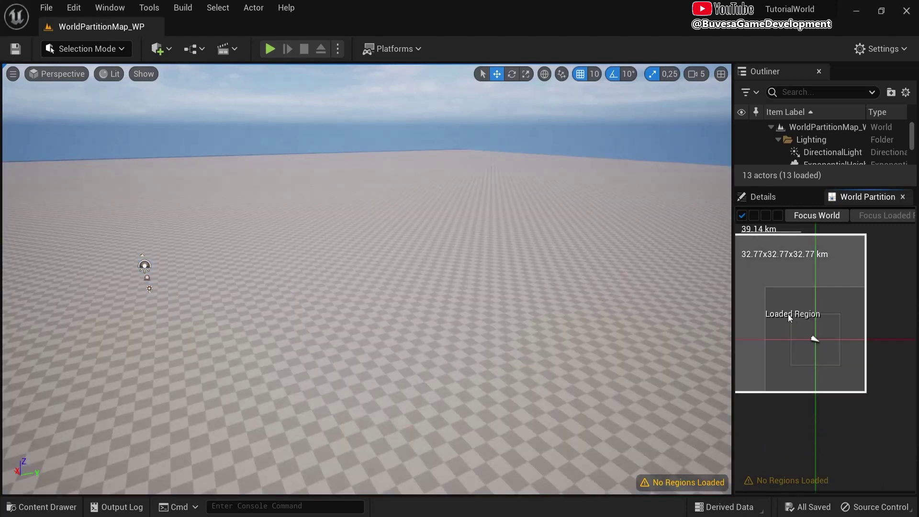
{"action": "left_click_drag", "start_coordinate": [892, 401], "coordinate": [774, 293]}
{"action": "right_click", "coordinate": [797, 314]}
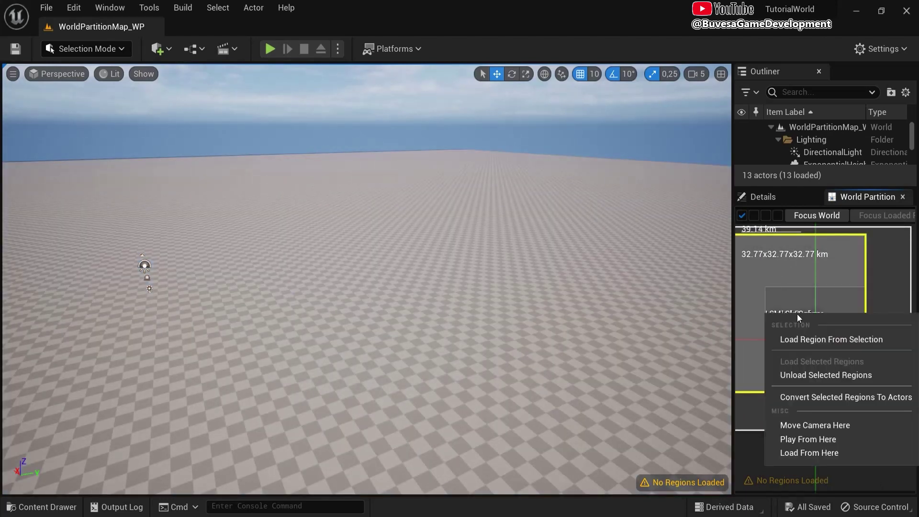
{"action": "left_click", "coordinate": [814, 338]}
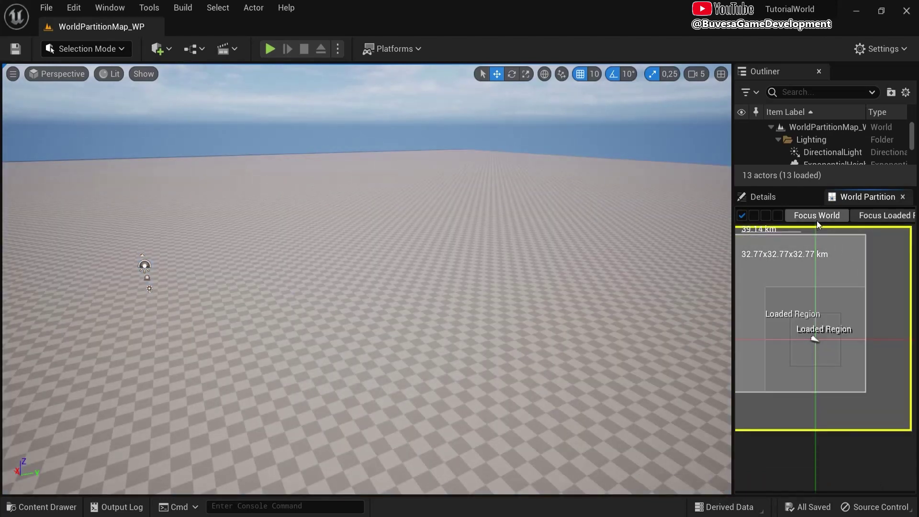
Close the World Partition map and reopen it
{"action": "left_click", "coordinate": [903, 196]}
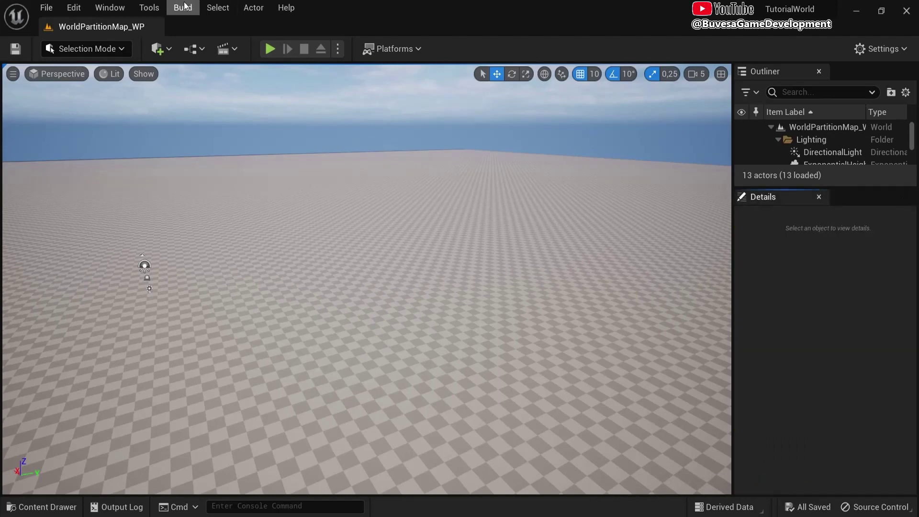
{"action": "left_click", "coordinate": [118, 8]}
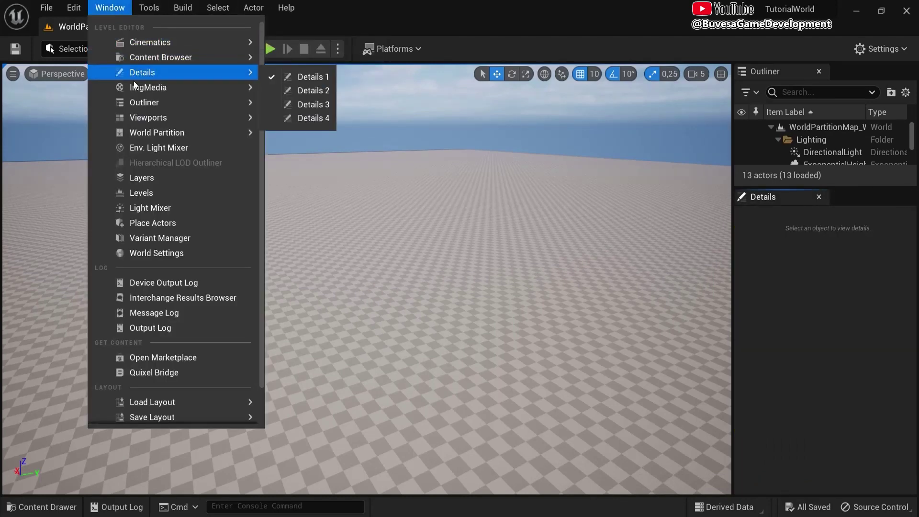
{"action": "mouse_move", "coordinate": [168, 136]}
{"action": "left_click", "coordinate": [320, 163]}
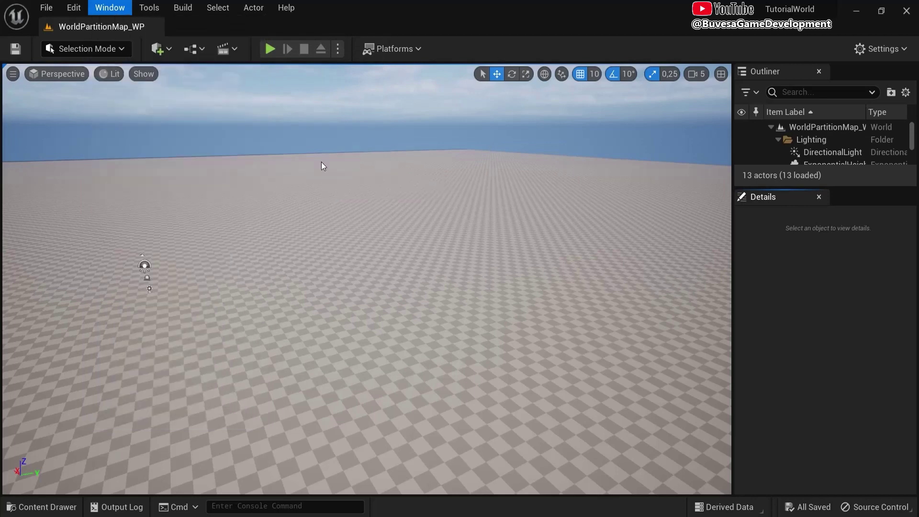
Select an area covering both loaded regions in the World Partition map and unload them
{"action": "scroll", "coordinate": [848, 306], "scroll_direction": "down", "scroll_amount": 3}
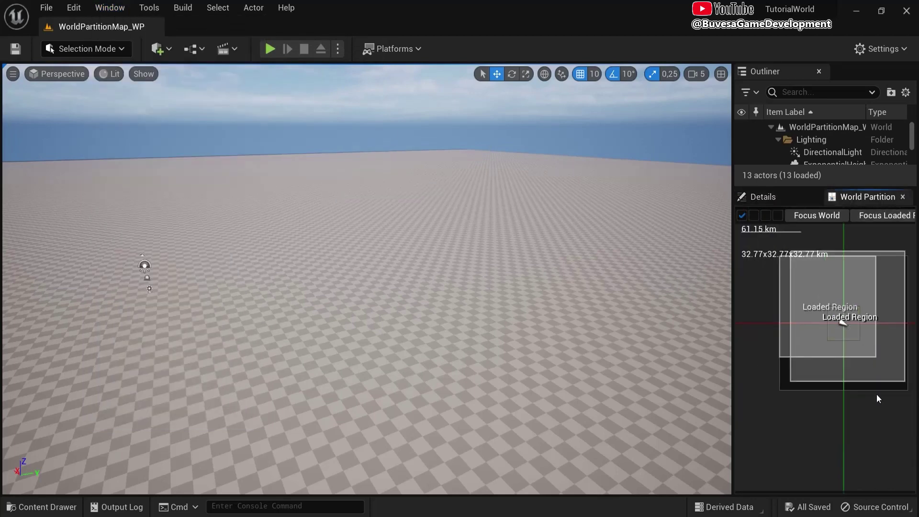
{"action": "left_click_drag", "start_coordinate": [891, 413], "coordinate": [728, 237]}
{"action": "right_click", "coordinate": [806, 291]}
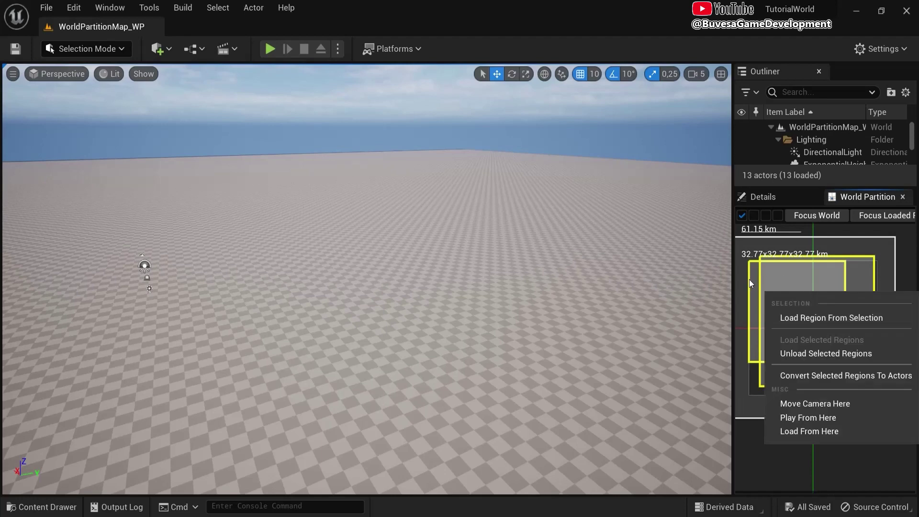
{"action": "left_click", "coordinate": [792, 353]}
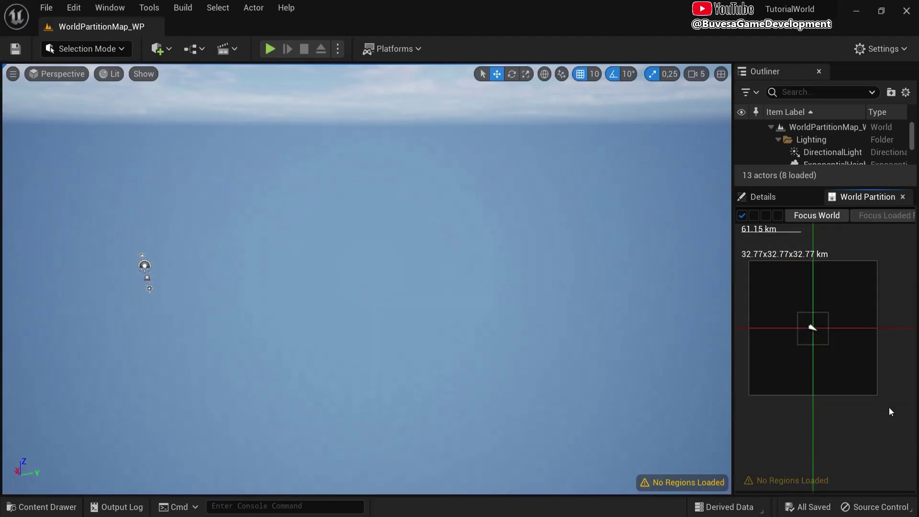
Select an area enclosing the entire world in the World Partition map and load a region from that selection
{"action": "left_click_drag", "start_coordinate": [736, 254], "coordinate": [737, 256]}
{"action": "right_click", "coordinate": [765, 288]}
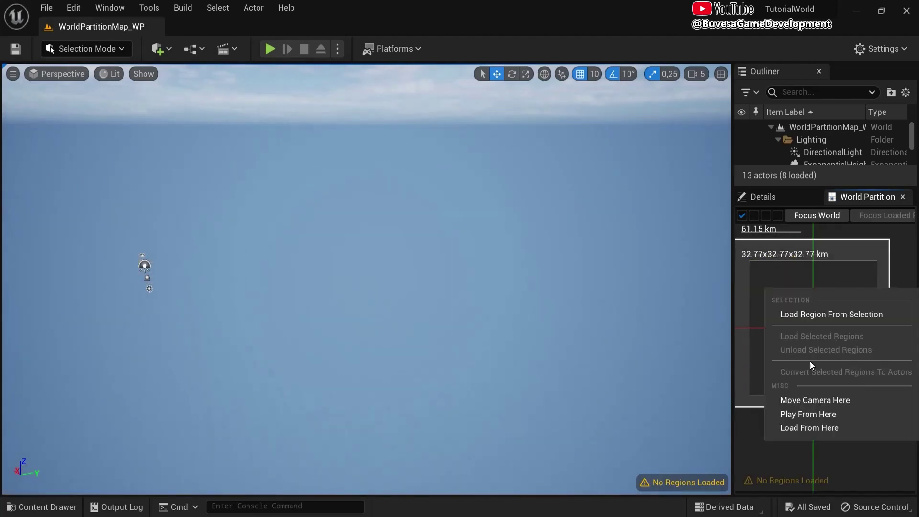
{"action": "left_click", "coordinate": [803, 312]}
{"action": "scroll", "coordinate": [820, 373], "scroll_direction": "down", "scroll_amount": 2}
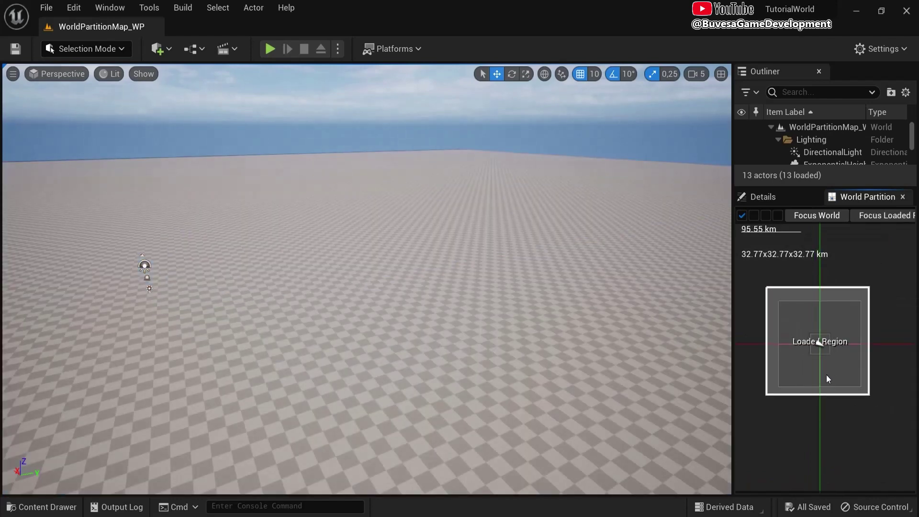
{"action": "right_click_drag", "start_coordinate": [472, 270], "coordinate": [508, 243]}
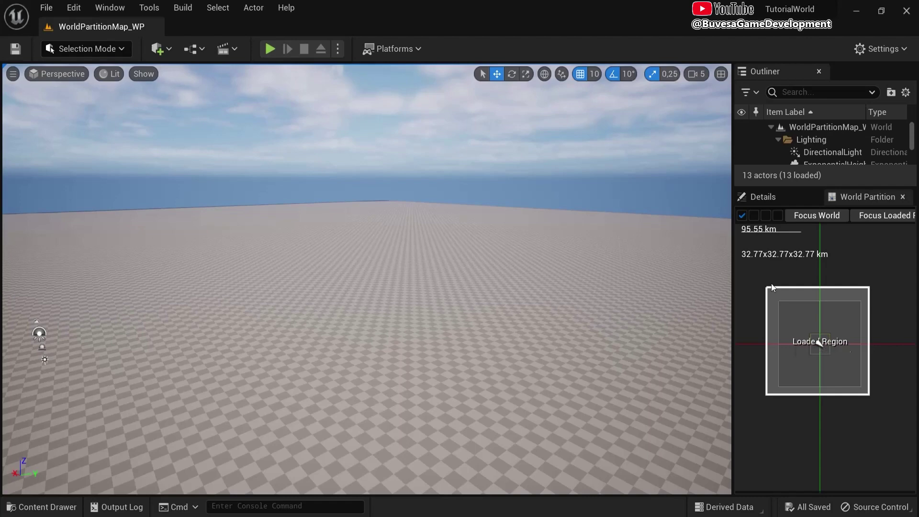
{"action": "double_click", "coordinate": [819, 346]}
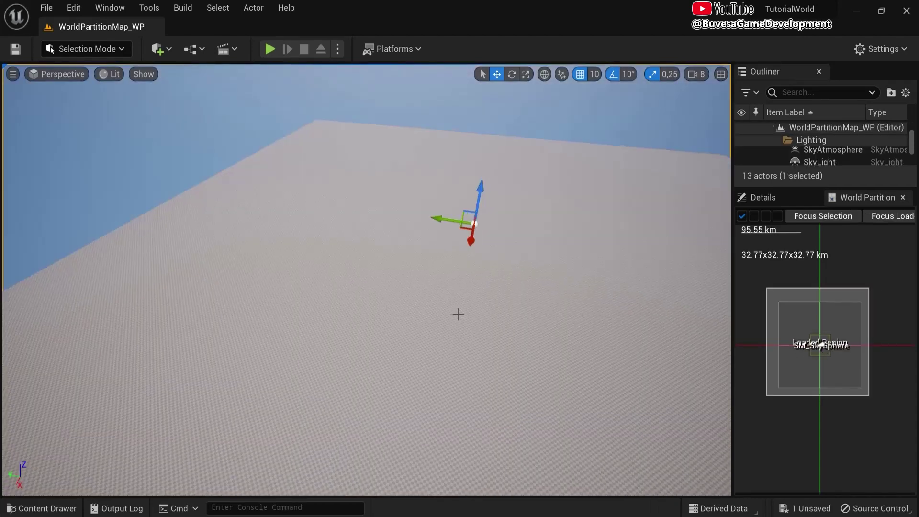
Open the World Settings and enable Preview Grids in the World Partition runtime settings
{"action": "left_click", "coordinate": [111, 8]}
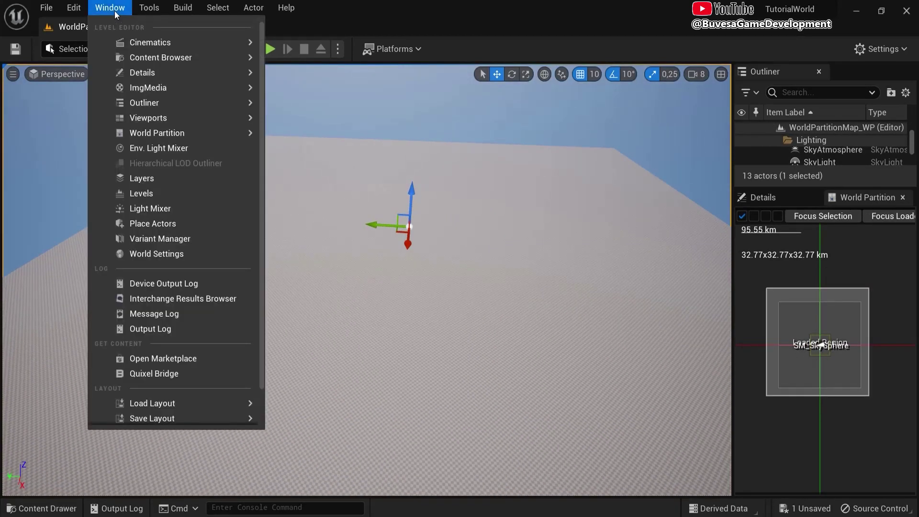
{"action": "left_click", "coordinate": [149, 254]}
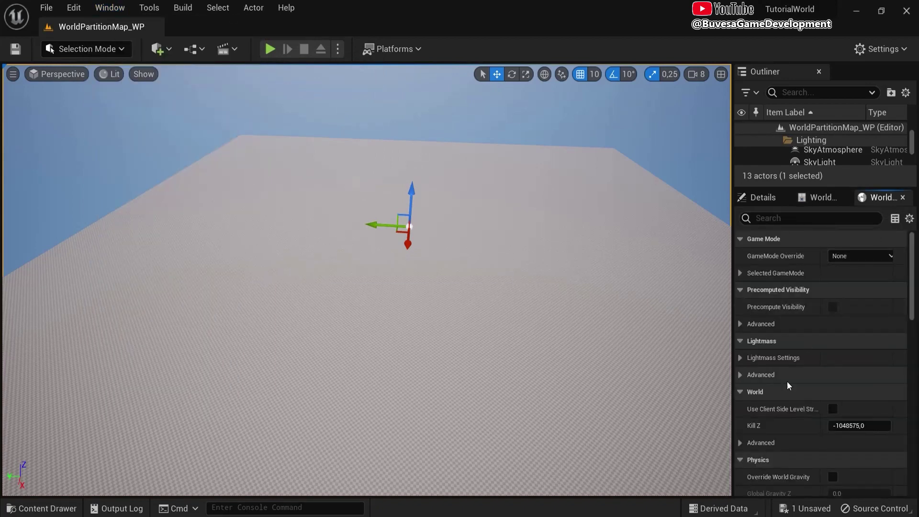
{"action": "scroll", "coordinate": [784, 287], "scroll_direction": "down", "scroll_amount": 10}
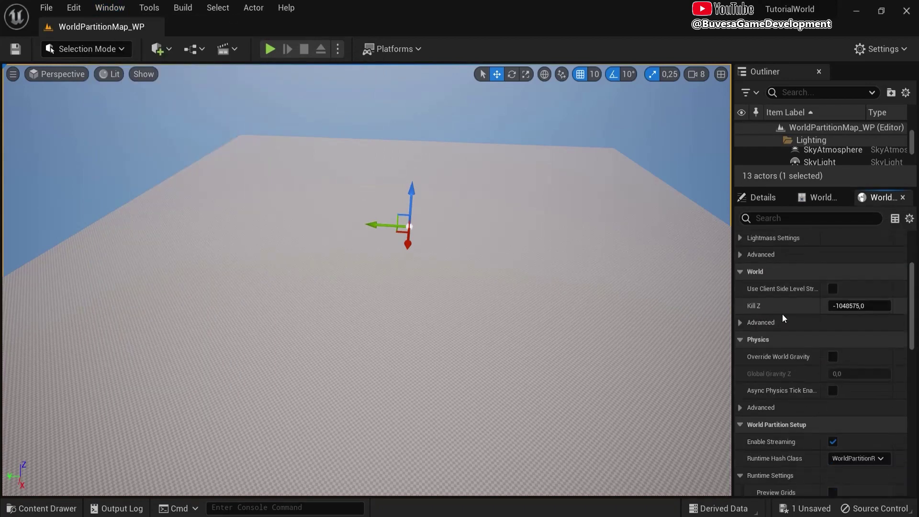
{"action": "scroll", "coordinate": [804, 324], "scroll_direction": "down", "scroll_amount": 3}
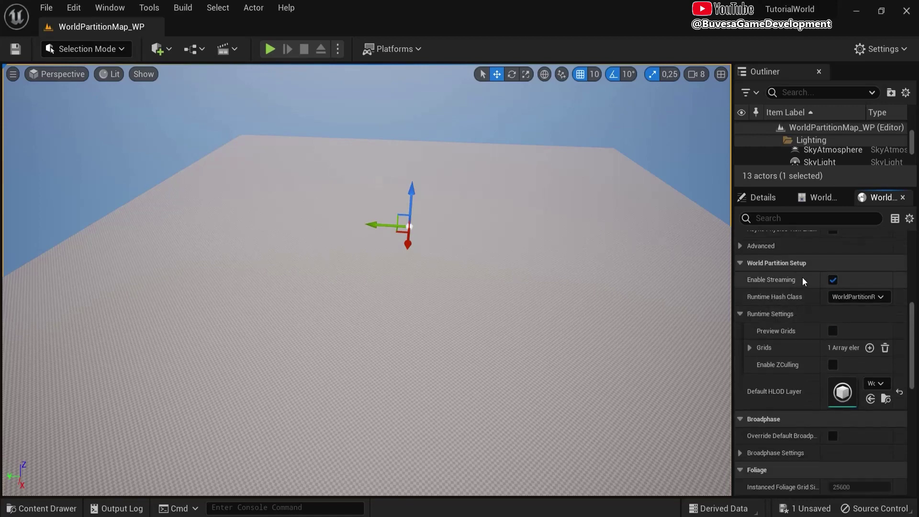
{"action": "left_click", "coordinate": [832, 331]}
Fly around the landscape to examine the previewed streaming grid cells from close up and from far away
{"action": "right_click_drag", "start_coordinate": [550, 318], "coordinate": [833, 240]}
{"action": "key", "text": "w"}
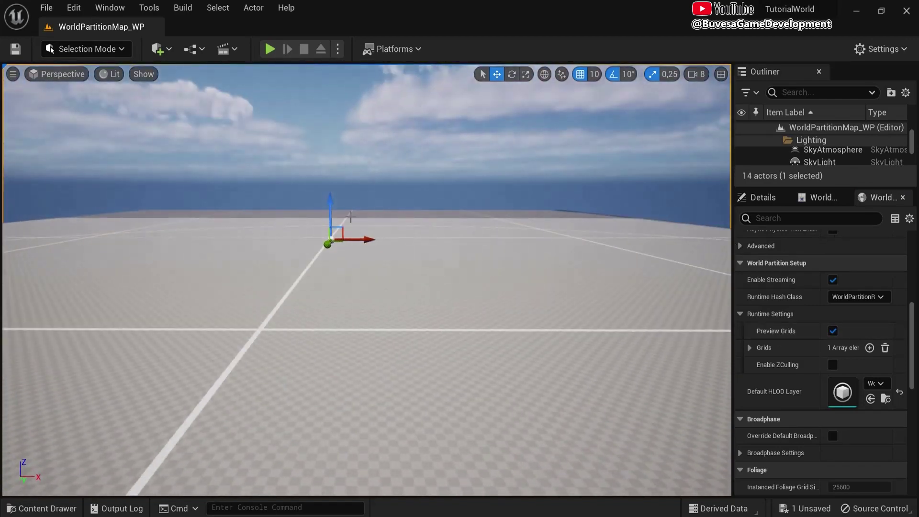
{"action": "key", "text": "e"}
{"action": "right_click_drag", "start_coordinate": [453, 251], "coordinate": [266, 270]}
{"action": "key", "text": "d"}
{"action": "key", "text": "s"}
{"action": "key", "text": "w"}
{"action": "key", "text": "w"}
{"action": "key", "text": "s"}
{"action": "scroll", "coordinate": [266, 271], "scroll_direction": "down", "scroll_amount": 4}
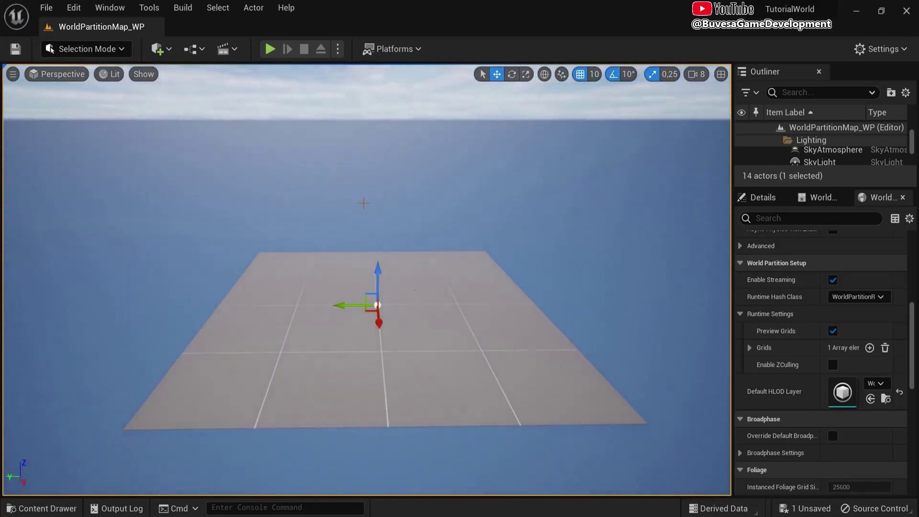
{"action": "scroll", "coordinate": [420, 315], "scroll_direction": "up", "scroll_amount": 6}
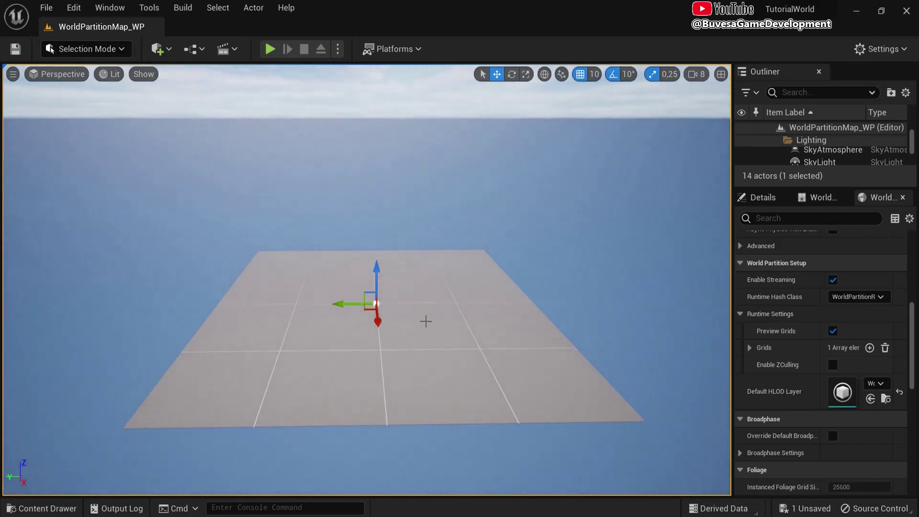
{"action": "scroll", "coordinate": [425, 318], "scroll_direction": "up", "scroll_amount": 2}
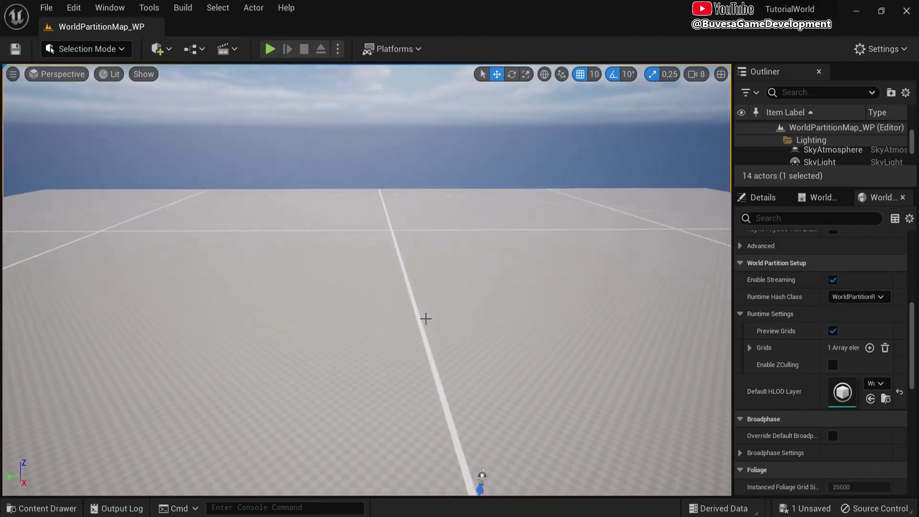
{"action": "right_click_drag", "start_coordinate": [425, 317], "coordinate": [446, 329]}
{"action": "key", "text": "s"}
Set the viewport camera speed to 4
{"action": "left_click", "coordinate": [696, 75]}
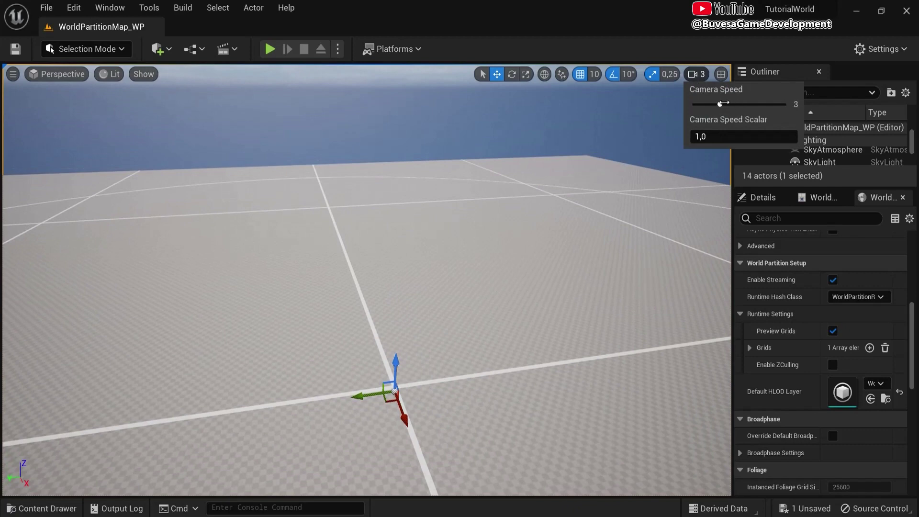
{"action": "key", "text": "w"}
{"action": "right_click_drag", "start_coordinate": [516, 260], "coordinate": [498, 259]}
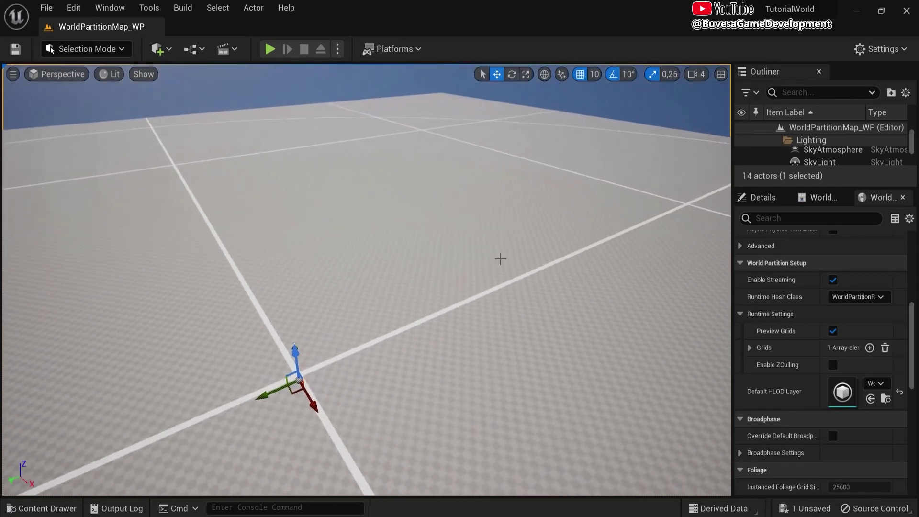
Expand the first entry of the runtime Grids and set the MainGrid Cell Size to 3071
{"action": "left_click", "coordinate": [750, 347]}
{"action": "left_click", "coordinate": [760, 366]}
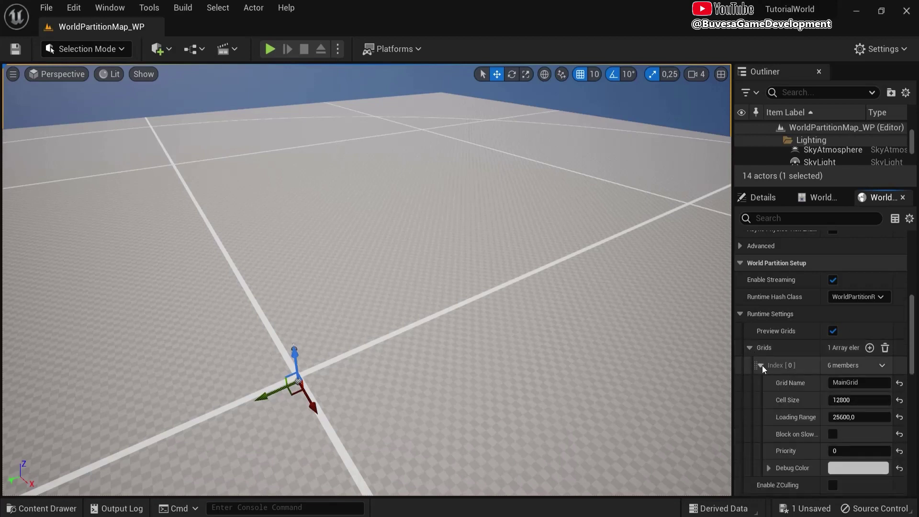
{"action": "scroll", "coordinate": [761, 371], "scroll_direction": "down", "scroll_amount": 3}
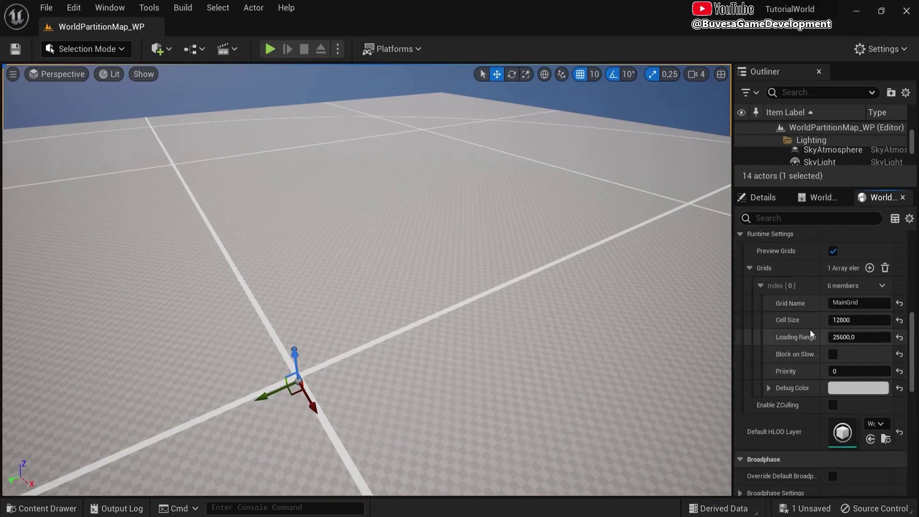
{"action": "left_click_drag", "start_coordinate": [855, 320], "coordinate": [843, 319]}
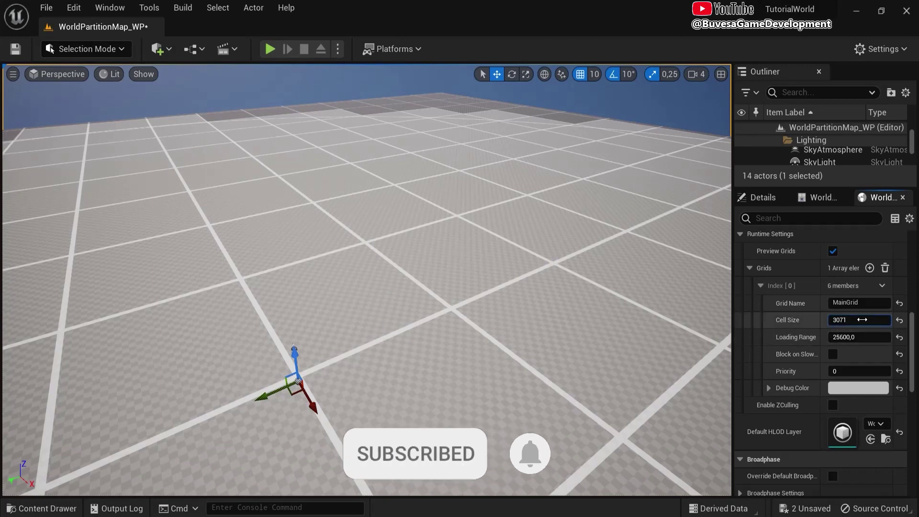
Set the MainGrid Cell Size to 1600, and try a Loading Range of about 10337 before resetting that range to its default
{"action": "mouse_move", "coordinate": [861, 319]}
{"action": "left_mouse_down"}
{"action": "mouse_move", "coordinate": [878, 320]}
{"action": "mouse_move", "coordinate": [863, 337]}
{"action": "left_mouse_up"}
{"action": "left_click", "coordinate": [898, 319]}
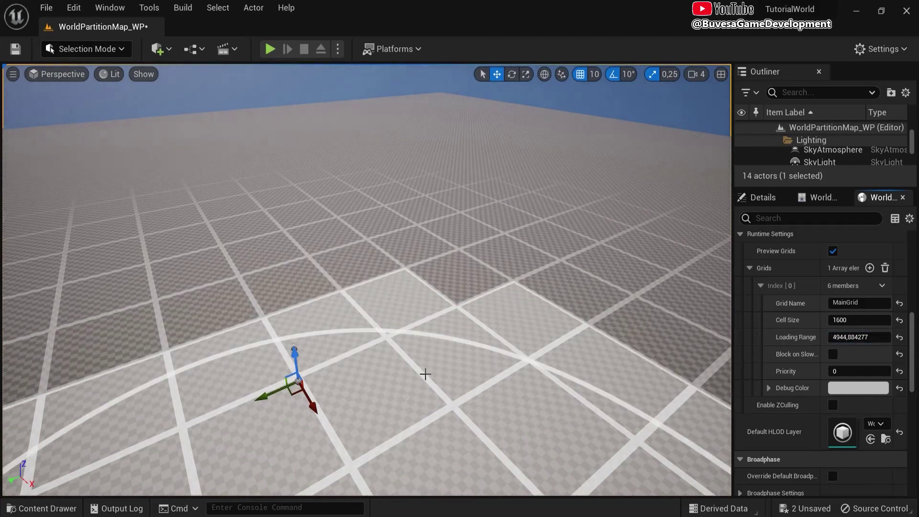
{"action": "left_click_drag", "start_coordinate": [841, 337], "coordinate": [840, 337]}
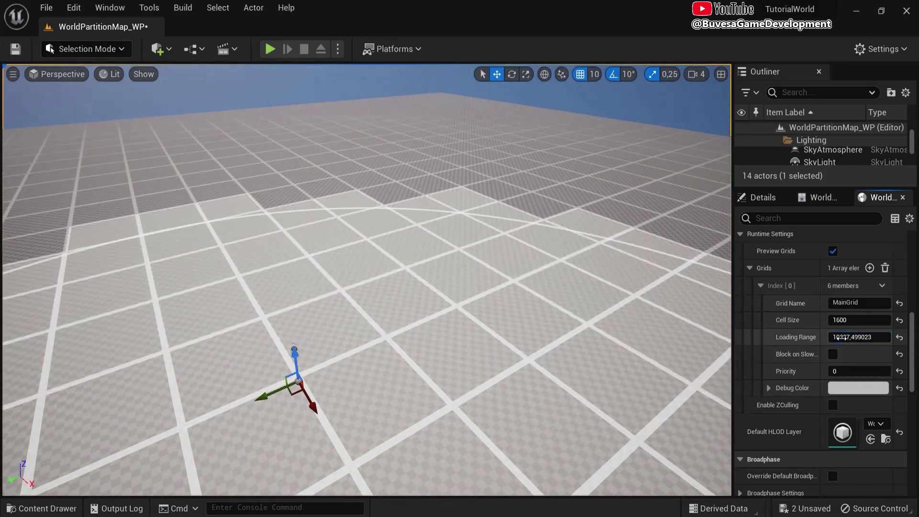
{"action": "left_click", "coordinate": [901, 337]}
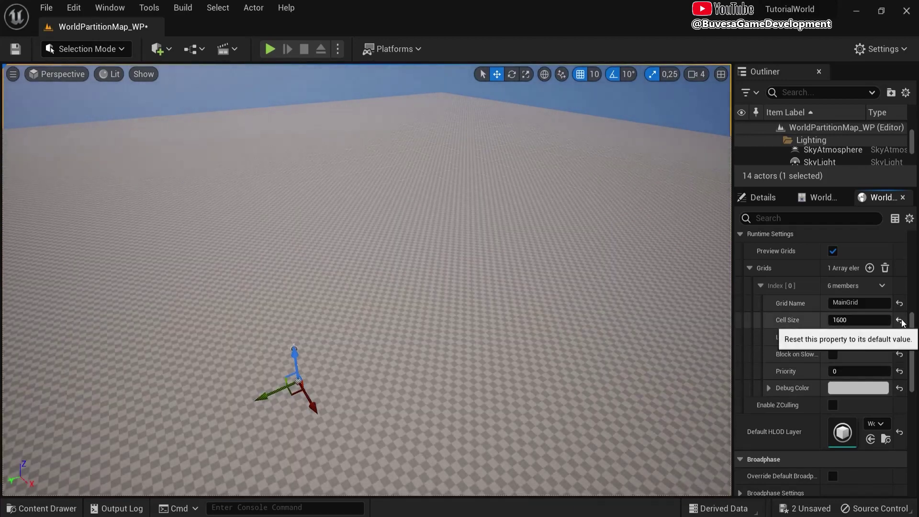
Undo the Loading Range edits and set the MainGrid Cell Size to 4682
{"action": "key", "text": "ctrl+z"}
{"action": "key", "text": "ctrl+z"}
{"action": "key", "text": "ctrl+z"}
{"action": "key", "text": "ctrl+z"}
{"action": "key", "text": "ctrl+z"}
{"action": "key", "text": "ctrl+z"}
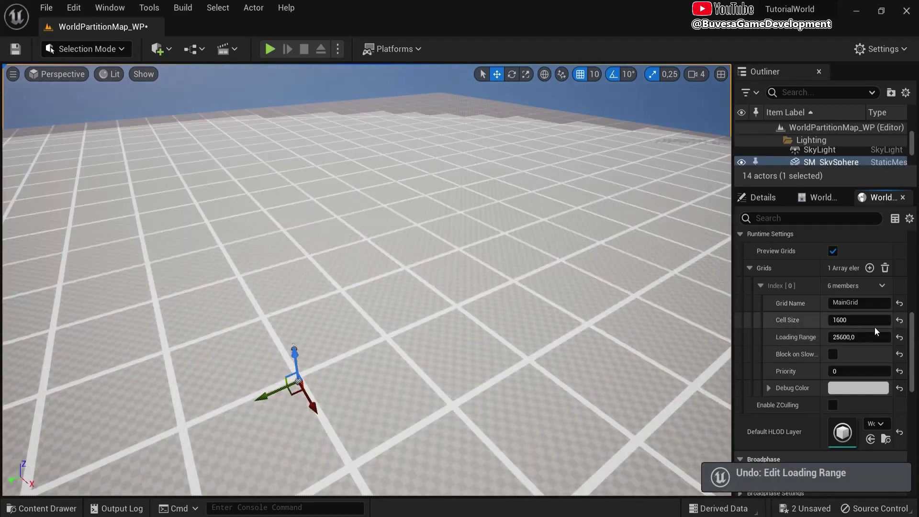
{"action": "right_click_drag", "start_coordinate": [517, 317], "coordinate": [471, 323]}
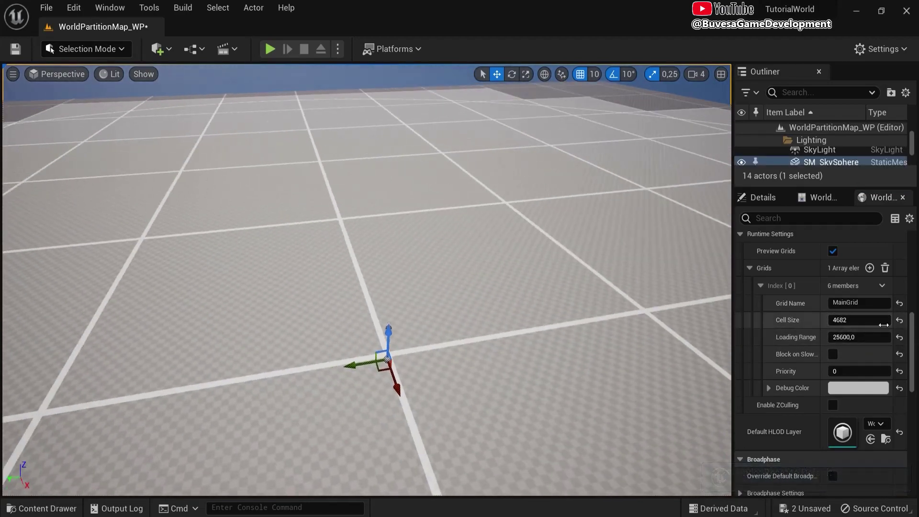
{"action": "right_click_drag", "start_coordinate": [575, 346], "coordinate": [596, 351]}
Try an orange Debug Color for MainGrid in the color picker and cancel the change
{"action": "left_click", "coordinate": [862, 391]}
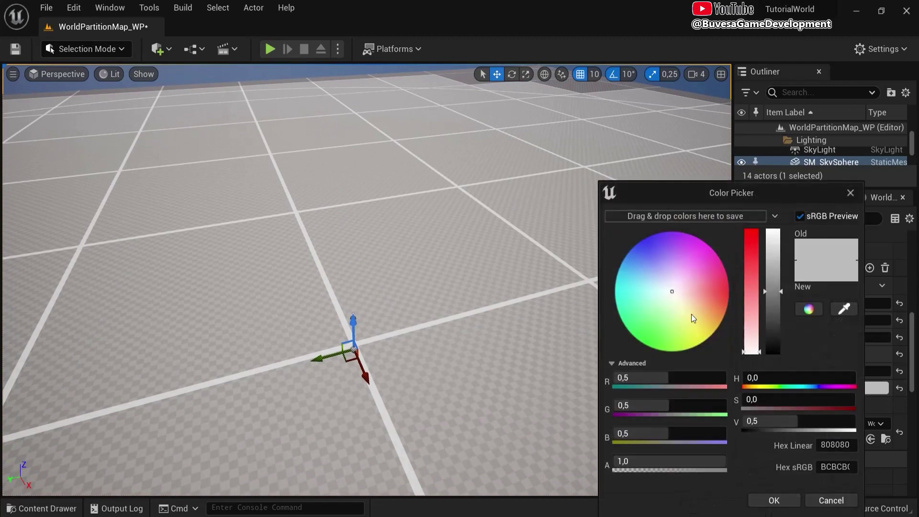
{"action": "left_click_drag", "start_coordinate": [693, 316], "coordinate": [721, 320]}
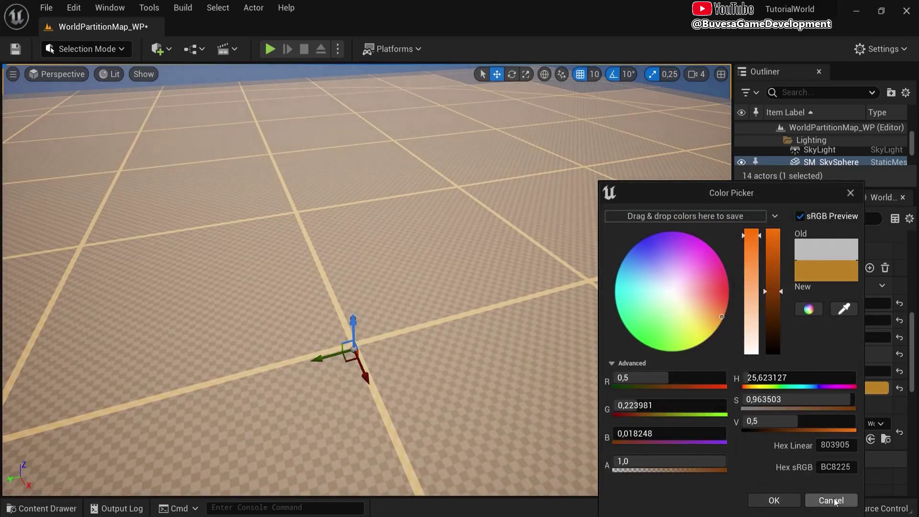
{"action": "left_click", "coordinate": [832, 500]}
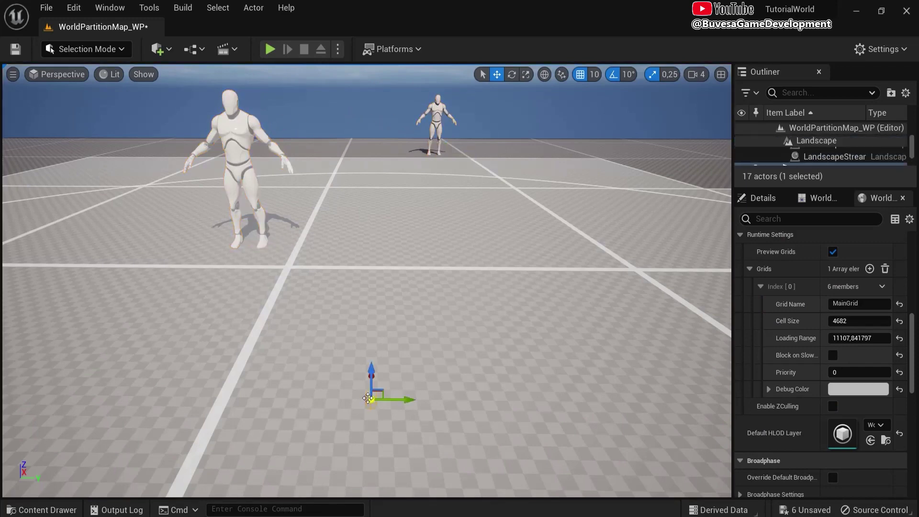
Play the level and run the character back and forth near the mannequins to test distance-based streaming, ending the play session
{"action": "left_click", "coordinate": [270, 49]}
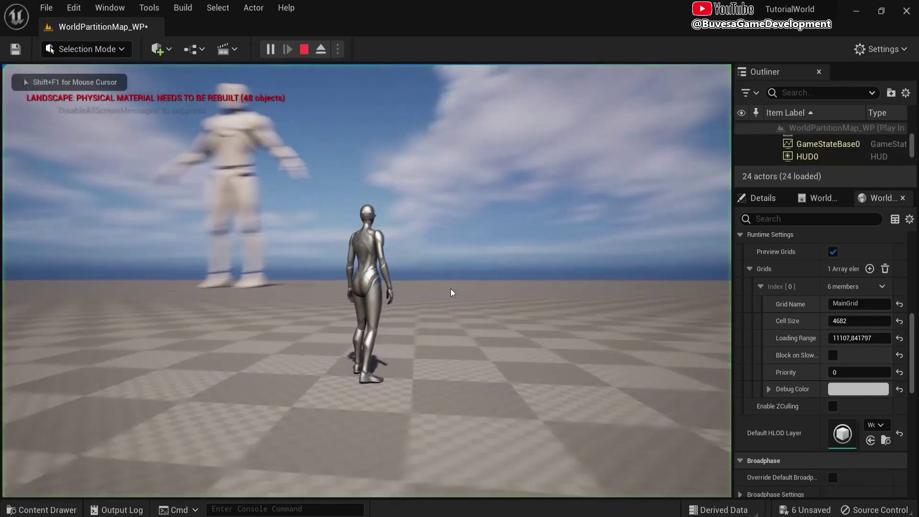
{"action": "key", "text": "w"}
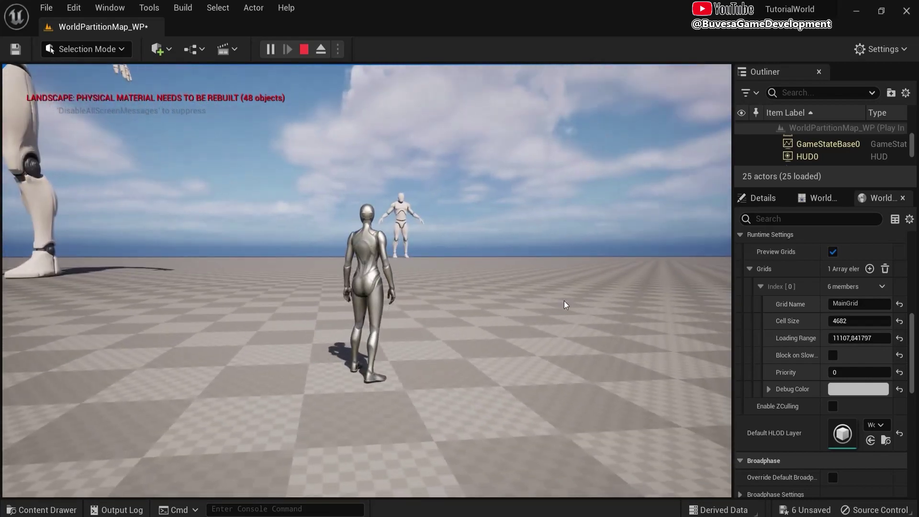
{"action": "key", "text": "s"}
{"action": "key", "text": "w"}
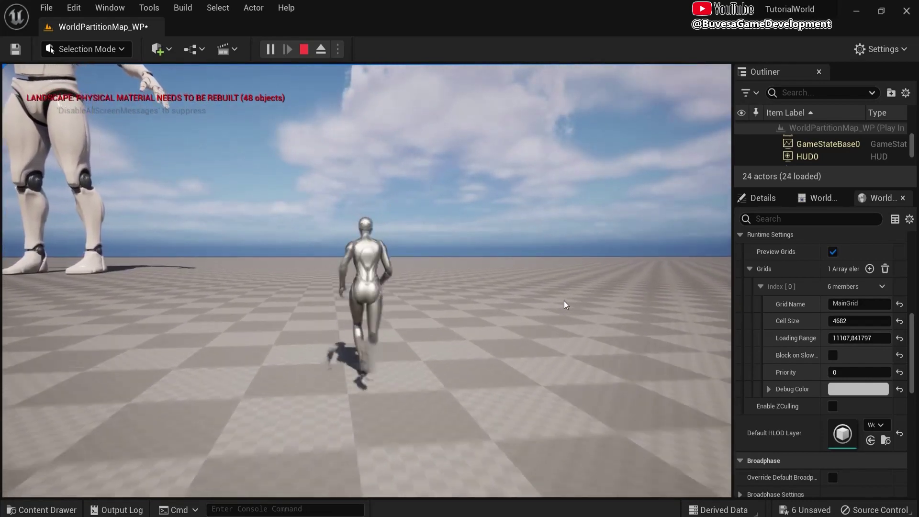
{"action": "key", "text": "s"}
{"action": "key", "text": "w"}
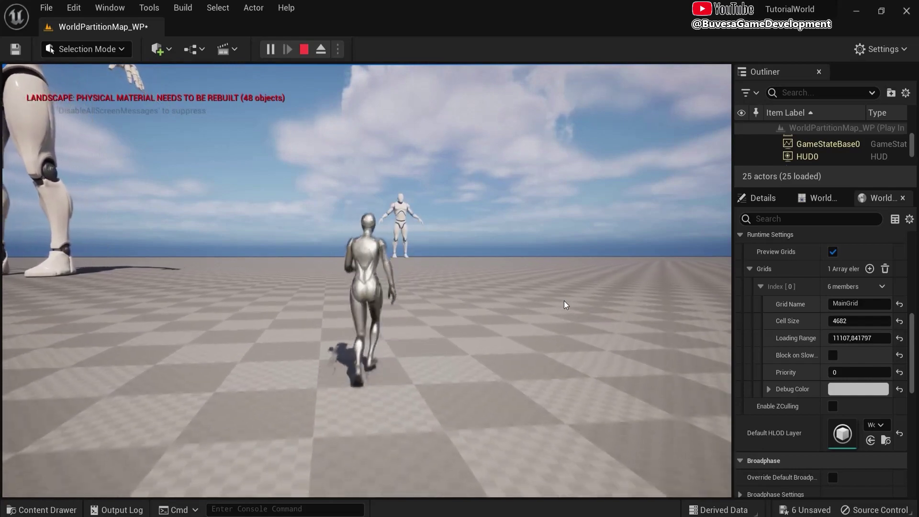
{"action": "key", "text": "s"}
{"action": "key", "text": "w"}
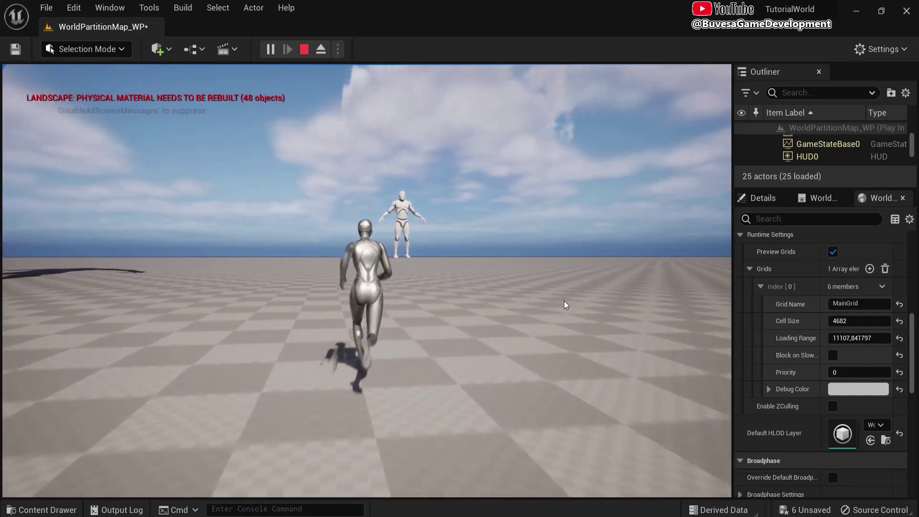
{"action": "key", "text": "s"}
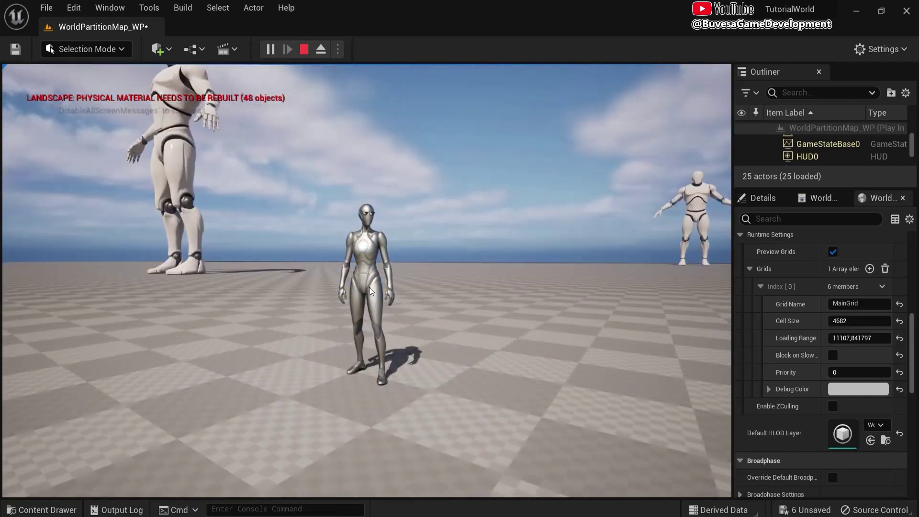
{"action": "key", "text": "Escape"}
Filter SK_Mannequin2's details by "world", turn off Is Spatially Loaded, and briefly test the level in play mode
{"action": "mouse_move", "coordinate": [469, 295]}
{"action": "right_mouse_down"}
{"action": "mouse_move", "coordinate": [538, 317]}
{"action": "mouse_move", "coordinate": [467, 297]}
{"action": "right_mouse_up"}
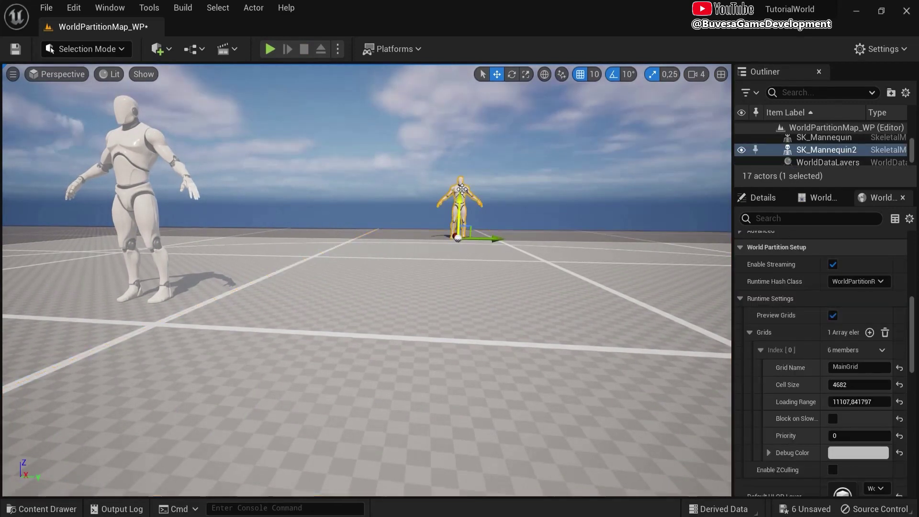
{"action": "left_click", "coordinate": [755, 198]}
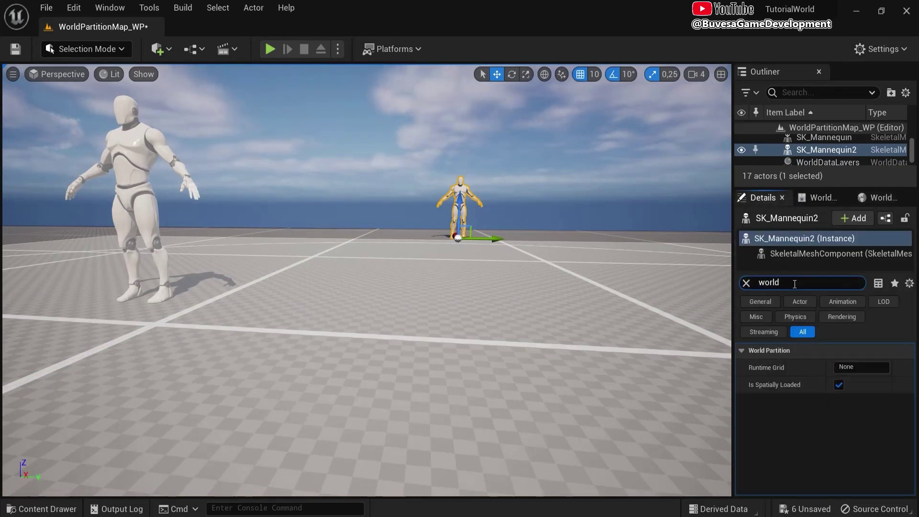
{"action": "mouse_move", "coordinate": [775, 384]}
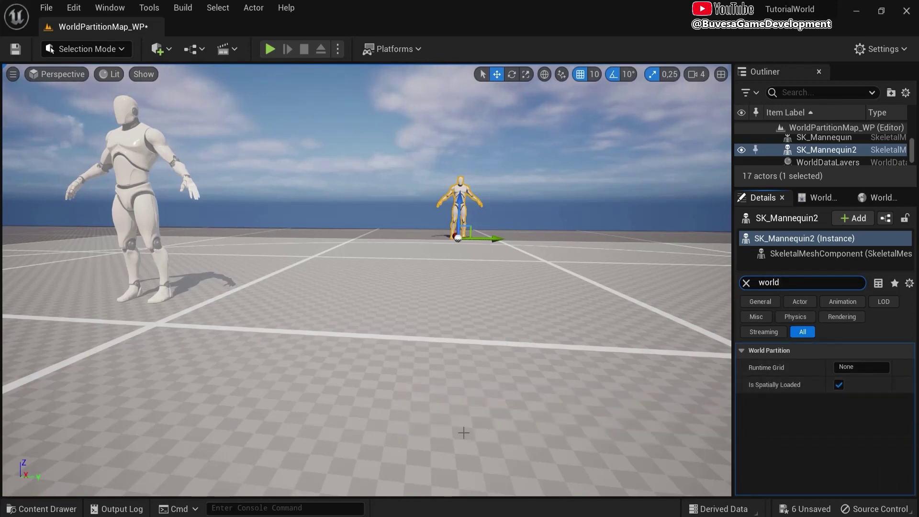
{"action": "left_click", "coordinate": [838, 385]}
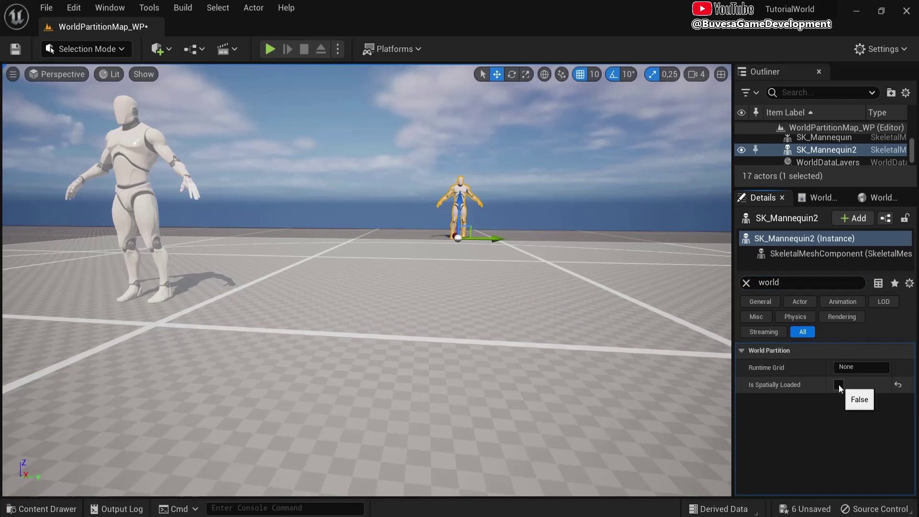
{"action": "left_click", "coordinate": [269, 50]}
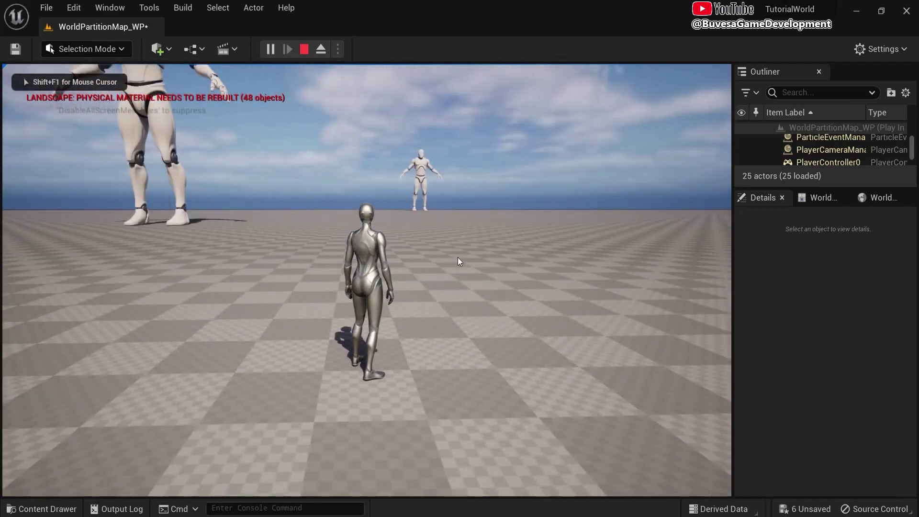
{"action": "key", "text": "Escape"}
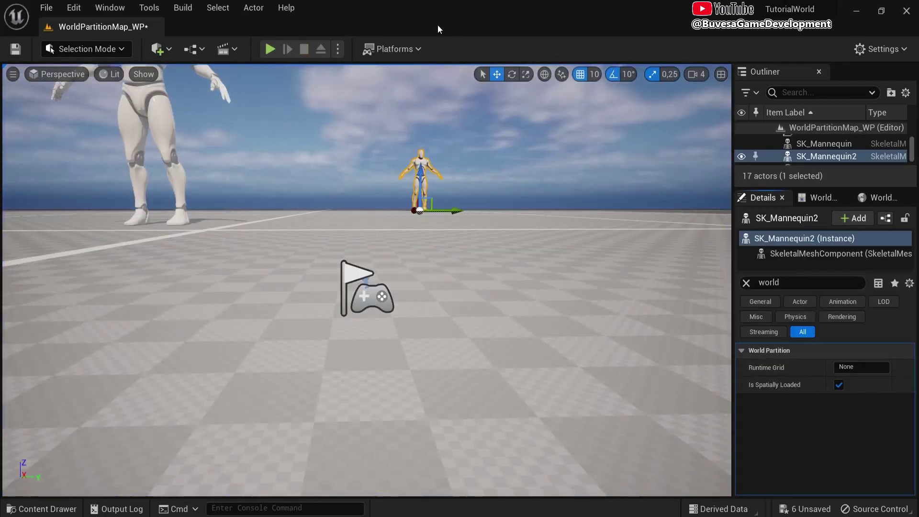
With Is Spatially Loaded enabled again for SK_Mannequin2, play the level and move the character around to test the distant mannequin's streaming
{"action": "left_click", "coordinate": [270, 49]}
{"action": "key", "text": "w"}
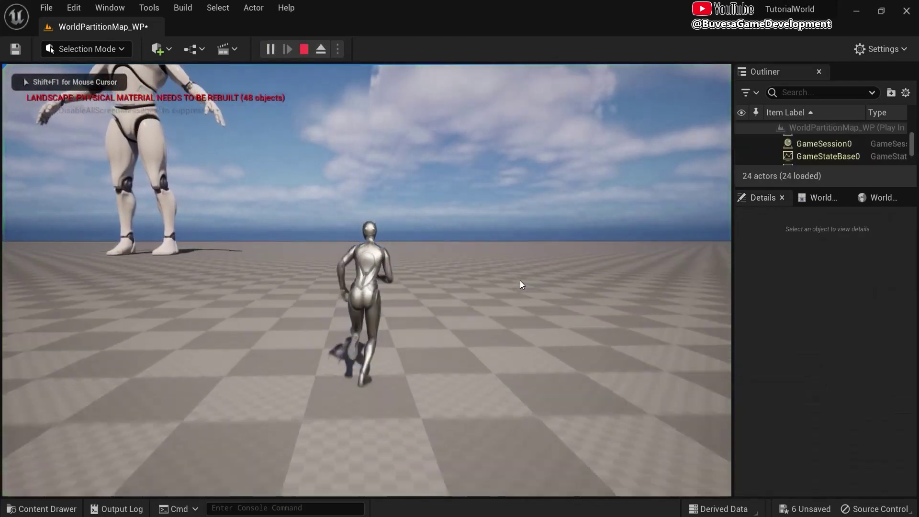
{"action": "key", "text": "d"}
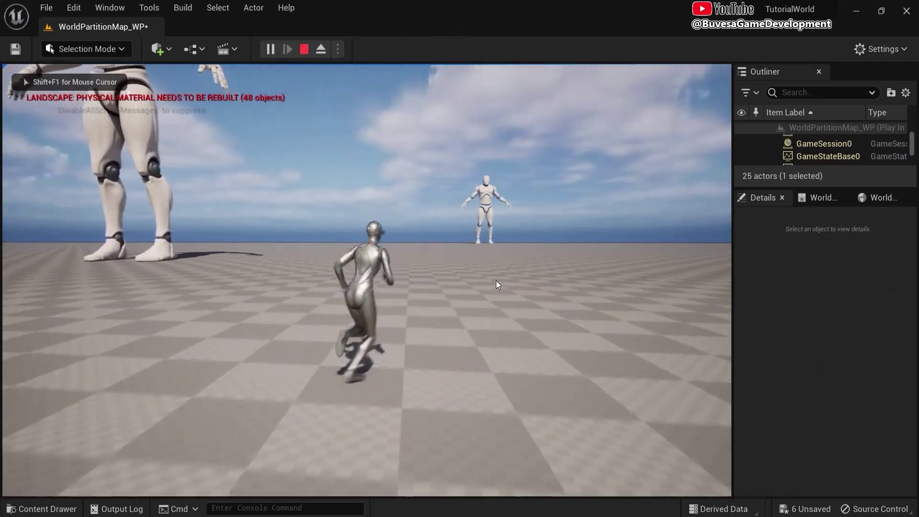
{"action": "key", "text": "s"}
{"action": "key", "text": "a"}
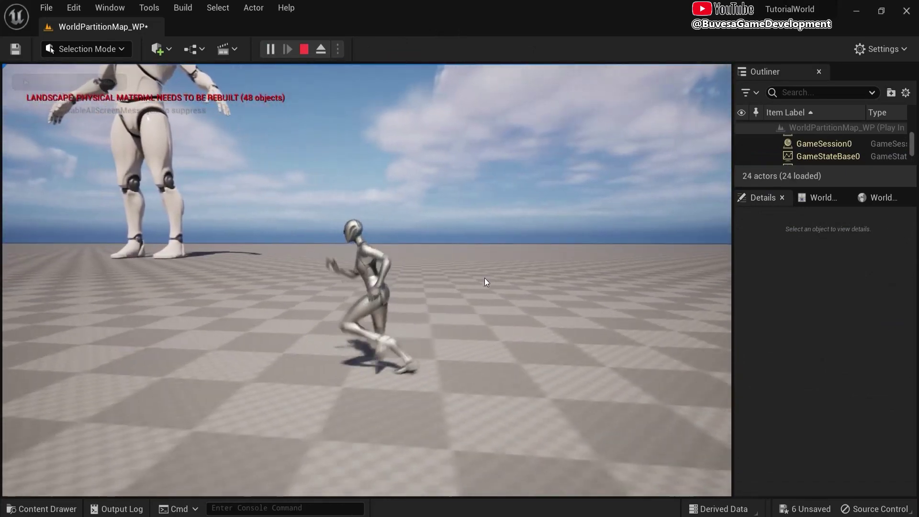
{"action": "key", "text": "s"}
{"action": "key", "text": "Escape"}
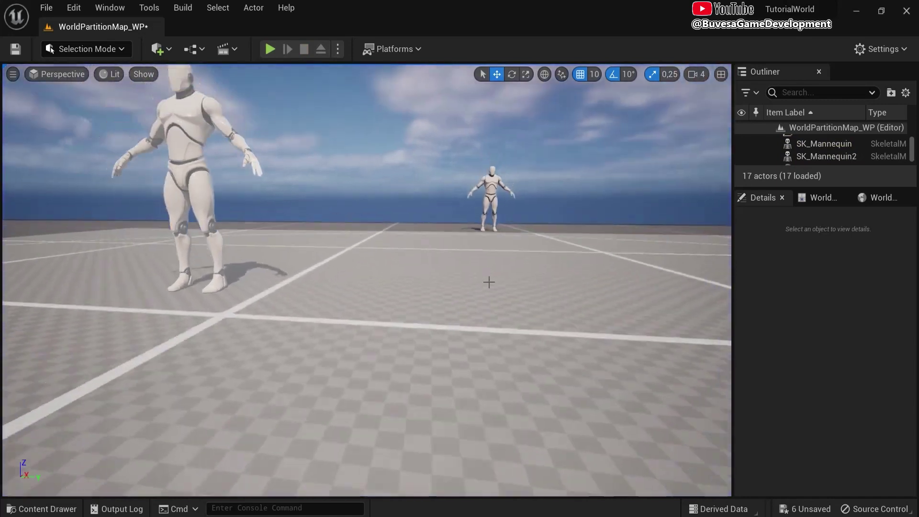
Examine from above how the previewed grid cells and loading range circle relate to the two mannequins
{"action": "key", "text": "s"}
{"action": "right_click_drag", "start_coordinate": [489, 282], "coordinate": [486, 319]}
{"action": "right_click_drag", "start_coordinate": [417, 332], "coordinate": [522, 329]}
{"action": "key", "text": "w"}
{"action": "key", "text": "d"}
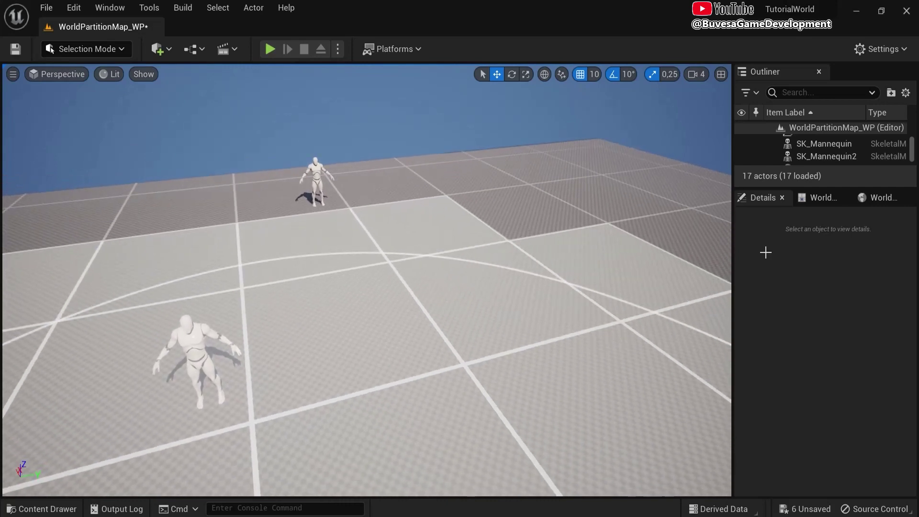
{"action": "right_click_drag", "start_coordinate": [552, 255], "coordinate": [515, 264]}
{"action": "key", "text": "s"}
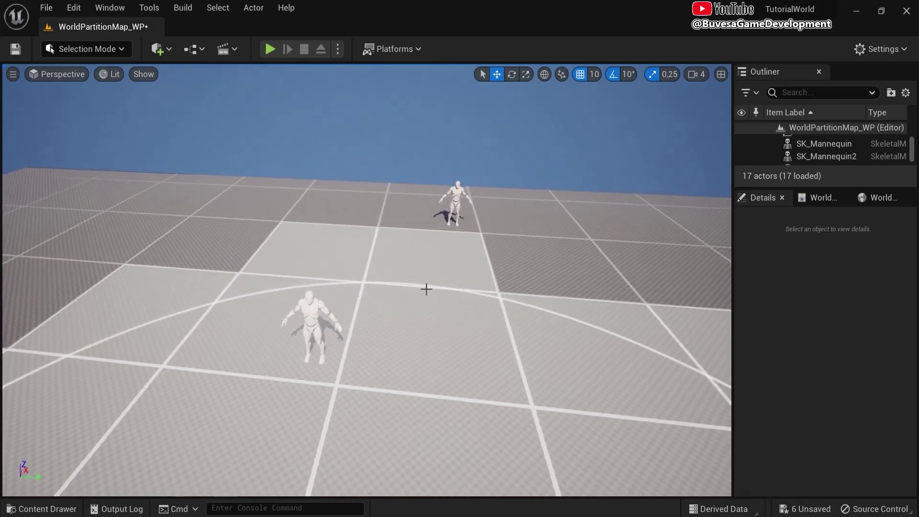
{"action": "right_click_drag", "start_coordinate": [425, 288], "coordinate": [572, 272]}
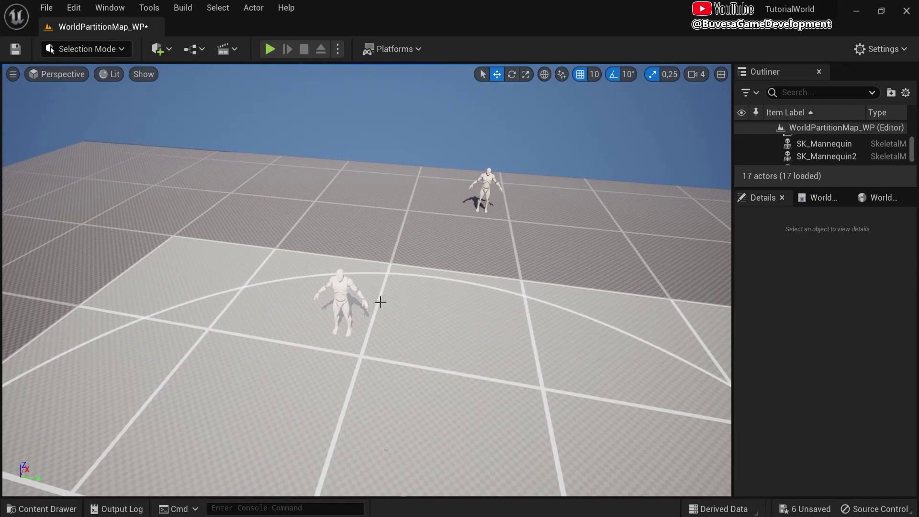
Review the New Level templates, including Open World and Empty Open World, without creating a level
{"action": "left_click", "coordinate": [46, 8]}
{"action": "left_click", "coordinate": [62, 38]}
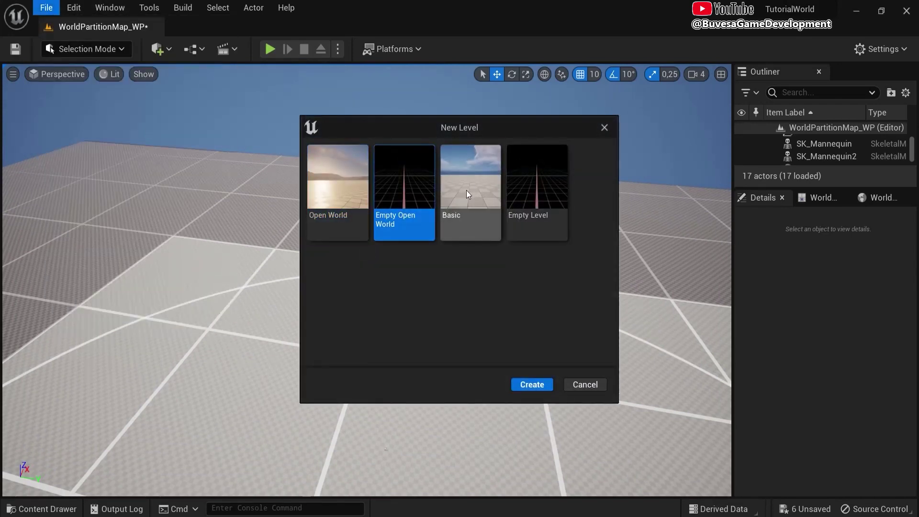
{"action": "left_click", "coordinate": [604, 127]}
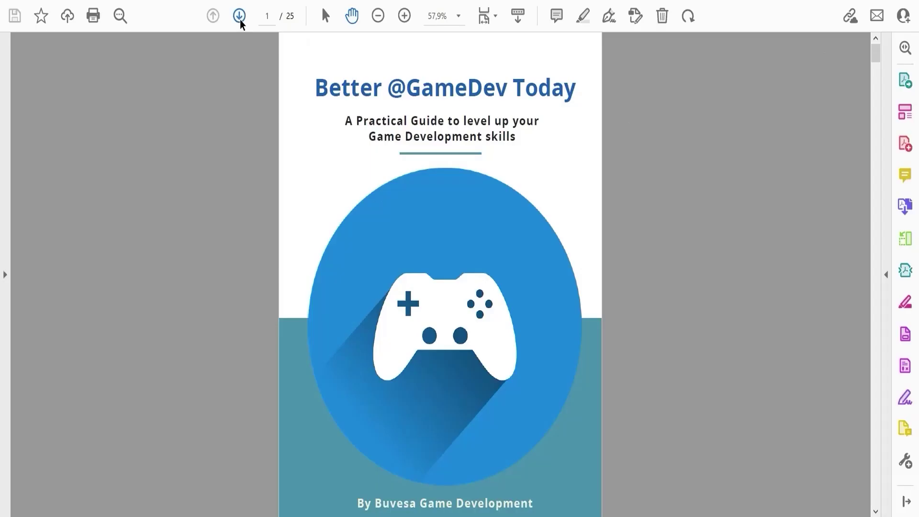
{"action": "left_click", "coordinate": [239, 16]}
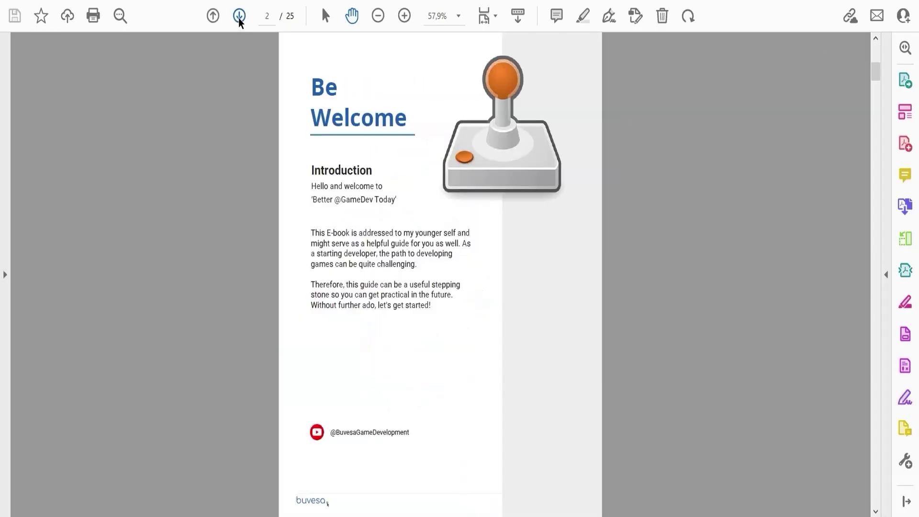
{"action": "left_click_drag", "start_coordinate": [875, 64], "coordinate": [879, 408]}
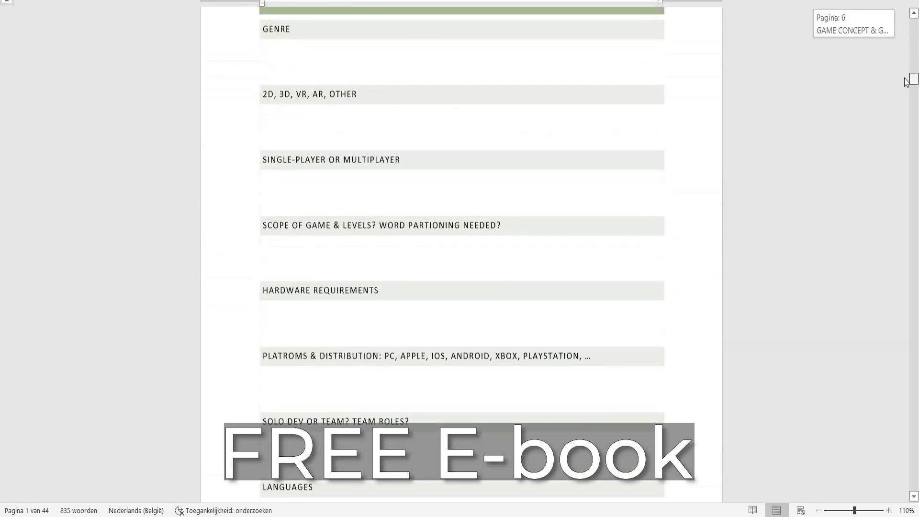
{"action": "left_click_drag", "start_coordinate": [909, 78], "coordinate": [903, 120]}
{"action": "left_click", "coordinate": [332, 368]}
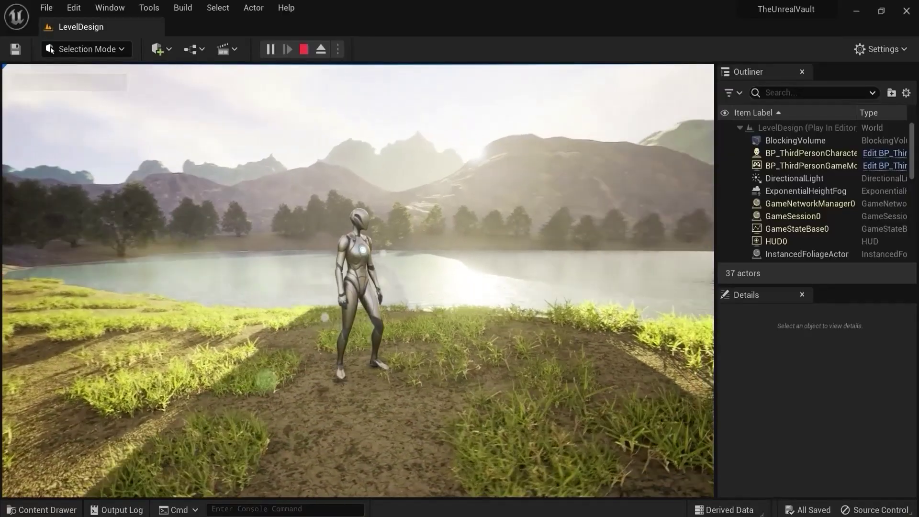
{"action": "key", "text": "d"}
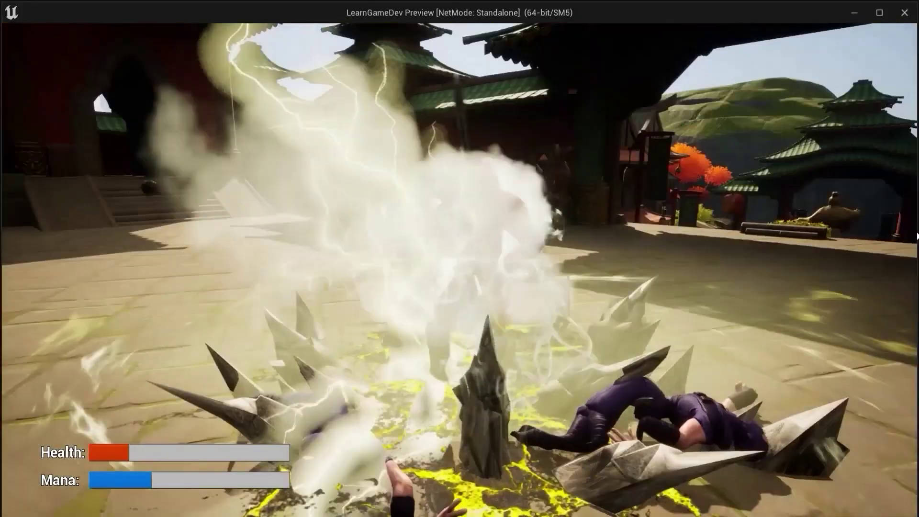
{"action": "key", "text": "w"}
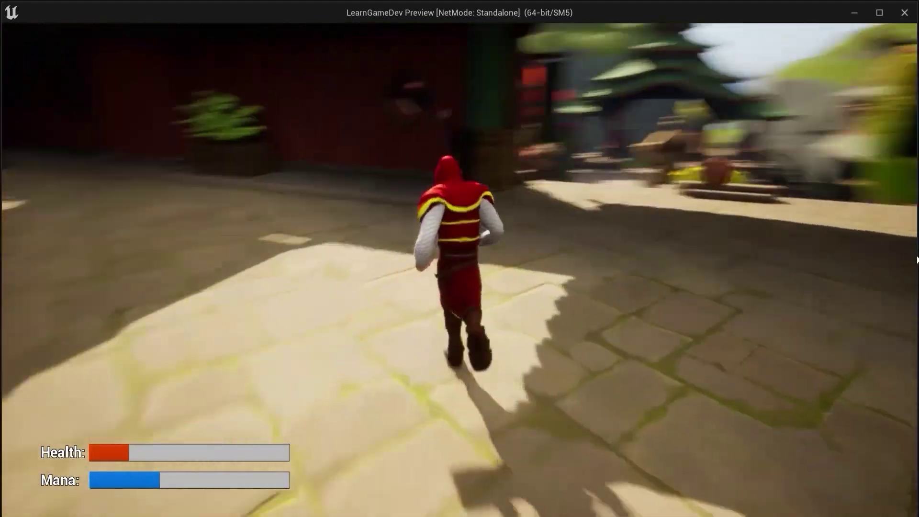